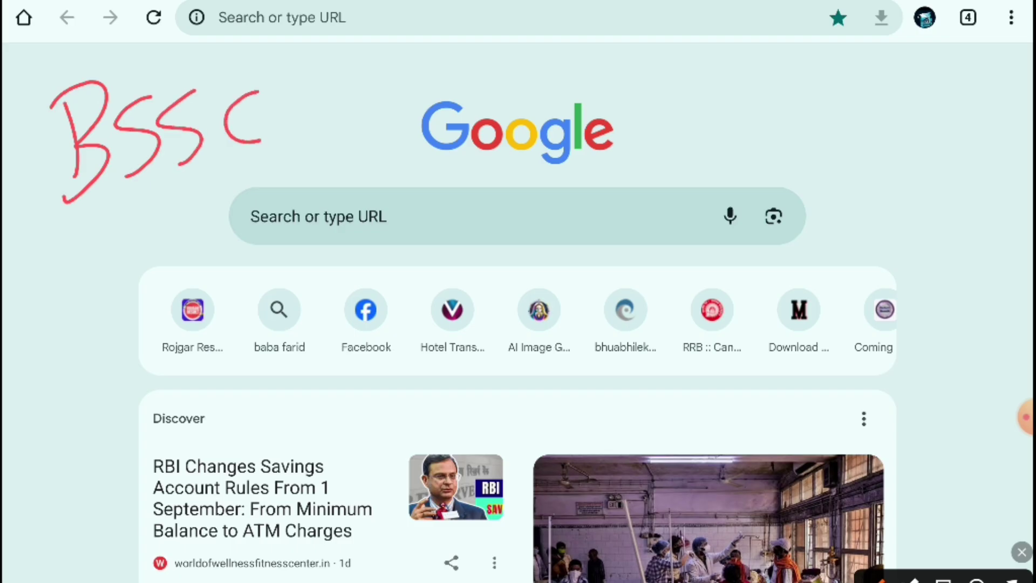
# - Extend the handwritten "BSSC" heading with "CGL Form" using the annotation pen, and underline both words
pyautogui.moveTo(327, 54); pyautogui.dragTo(329, 141)
pyautogui.moveTo(379, 67)
pyautogui.mouseDown()
pyautogui.moveTo(363, 71)
pyautogui.moveTo(397, 115)
pyautogui.mouseUp()
pyautogui.moveTo(427, 66)
pyautogui.mouseDown()
pyautogui.moveTo(429, 110)
pyautogui.moveTo(478, 103)
pyautogui.mouseUp()
pyautogui.moveTo(389, 141)
pyautogui.mouseDown()
pyautogui.moveTo(618, 82)
pyautogui.moveTo(645, 134)
pyautogui.mouseUp()
pyautogui.moveTo(641, 74); pyautogui.dragTo(676, 64)
pyautogui.moveTo(651, 100)
pyautogui.mouseDown()
pyautogui.moveTo(673, 112)
pyautogui.moveTo(711, 99)
pyautogui.mouseUp()
pyautogui.moveTo(713, 66); pyautogui.dragTo(703, 84)
pyautogui.moveTo(725, 75)
pyautogui.mouseDown()
pyautogui.moveTo(729, 93)
pyautogui.moveTo(759, 76)
pyautogui.mouseUp()
pyautogui.moveTo(694, 122); pyautogui.dragTo(833, 68)
pyautogui.moveTo(744, 118); pyautogui.dragTo(878, 57)
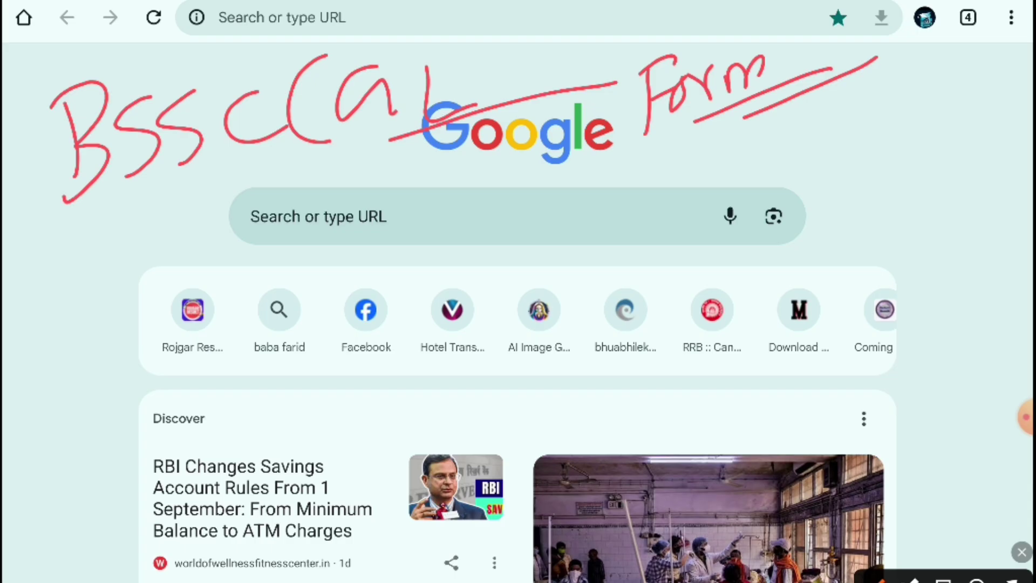
# - Handwrite "Fees 100" below the heading with the annotation pen and circle the amount
pyautogui.moveTo(55, 334)
pyautogui.mouseDown()
pyautogui.moveTo(41, 273)
pyautogui.moveTo(66, 240)
pyautogui.mouseUp()
pyautogui.moveTo(51, 287); pyautogui.dragTo(78, 261)
pyautogui.moveTo(87, 276)
pyautogui.mouseDown()
pyautogui.moveTo(139, 222)
pyautogui.moveTo(139, 252)
pyautogui.mouseUp()
pyautogui.moveTo(216, 194); pyautogui.dragTo(230, 231)
pyautogui.moveTo(252, 194)
pyautogui.mouseDown()
pyautogui.moveTo(280, 182)
pyautogui.moveTo(254, 163)
pyautogui.mouseUp()
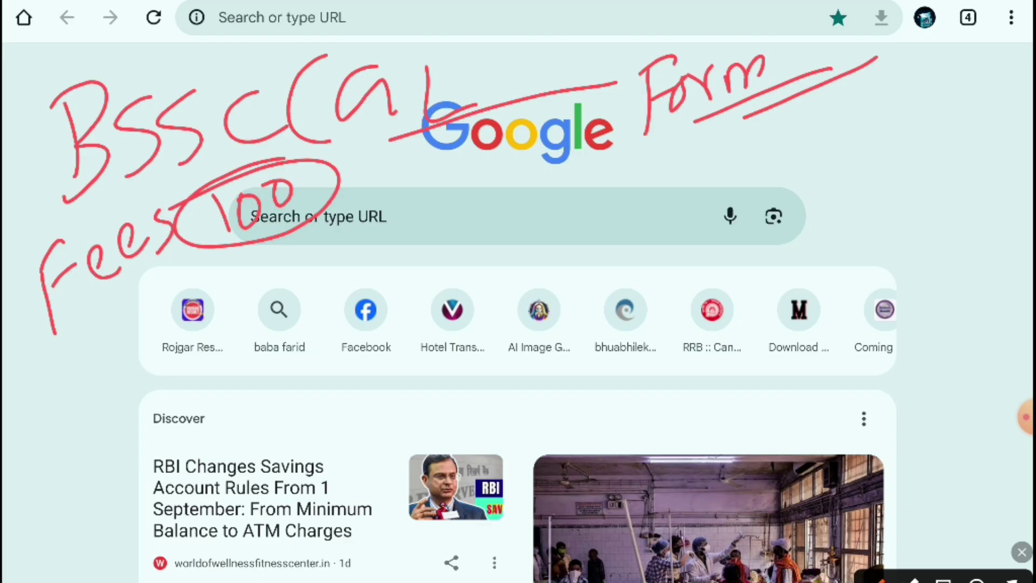
# - Handwrite "Registration" below the word "Form" with the annotation pen
pyautogui.moveTo(536, 202); pyautogui.dragTo(538, 255)
pyautogui.moveTo(534, 205)
pyautogui.mouseDown()
pyautogui.moveTo(561, 203)
pyautogui.moveTo(593, 248)
pyautogui.moveTo(609, 250)
pyautogui.mouseUp()
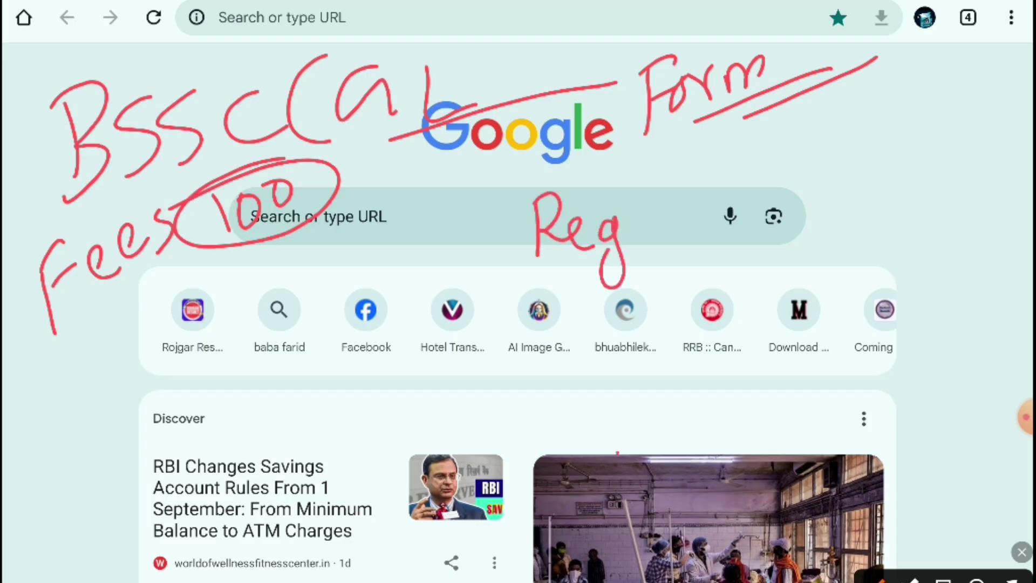
pyautogui.moveTo(627, 204); pyautogui.dragTo(635, 234)
pyautogui.moveTo(659, 196); pyautogui.dragTo(640, 233)
pyautogui.moveTo(693, 169)
pyautogui.mouseDown()
pyautogui.moveTo(691, 221)
pyautogui.moveTo(723, 192)
pyautogui.mouseUp()
pyautogui.moveTo(754, 186)
pyautogui.mouseDown()
pyautogui.moveTo(737, 204)
pyautogui.moveTo(776, 189)
pyautogui.mouseUp()
pyautogui.moveTo(788, 153)
pyautogui.mouseDown()
pyautogui.moveTo(794, 197)
pyautogui.moveTo(807, 164)
pyautogui.mouseUp()
pyautogui.moveTo(810, 174)
pyautogui.mouseDown()
pyautogui.moveTo(843, 182)
pyautogui.moveTo(917, 168)
pyautogui.mouseUp()
# - Handwrite "Photo upload" beneath the word "Registration" with the annotation pen
pyautogui.moveTo(563, 319)
pyautogui.mouseDown()
pyautogui.moveTo(567, 312)
pyautogui.moveTo(575, 360)
pyautogui.mouseUp()
pyautogui.moveTo(572, 340); pyautogui.dragTo(583, 307)
pyautogui.moveTo(599, 300)
pyautogui.mouseDown()
pyautogui.moveTo(593, 324)
pyautogui.moveTo(629, 327)
pyautogui.mouseUp()
pyautogui.moveTo(654, 305); pyautogui.dragTo(640, 336)
pyautogui.moveTo(673, 270); pyautogui.dragTo(670, 322)
pyautogui.moveTo(678, 304)
pyautogui.mouseDown()
pyautogui.moveTo(701, 291)
pyautogui.moveTo(689, 305)
pyautogui.mouseUp()
pyautogui.moveTo(747, 262)
pyautogui.mouseDown()
pyautogui.moveTo(777, 270)
pyautogui.moveTo(794, 303)
pyautogui.mouseUp()
pyautogui.moveTo(822, 233); pyautogui.dragTo(819, 278)
pyautogui.moveTo(846, 249); pyautogui.dragTo(883, 260)
pyautogui.moveTo(918, 226)
pyautogui.mouseDown()
pyautogui.moveTo(896, 244)
pyautogui.moveTo(918, 183)
pyautogui.mouseUp()
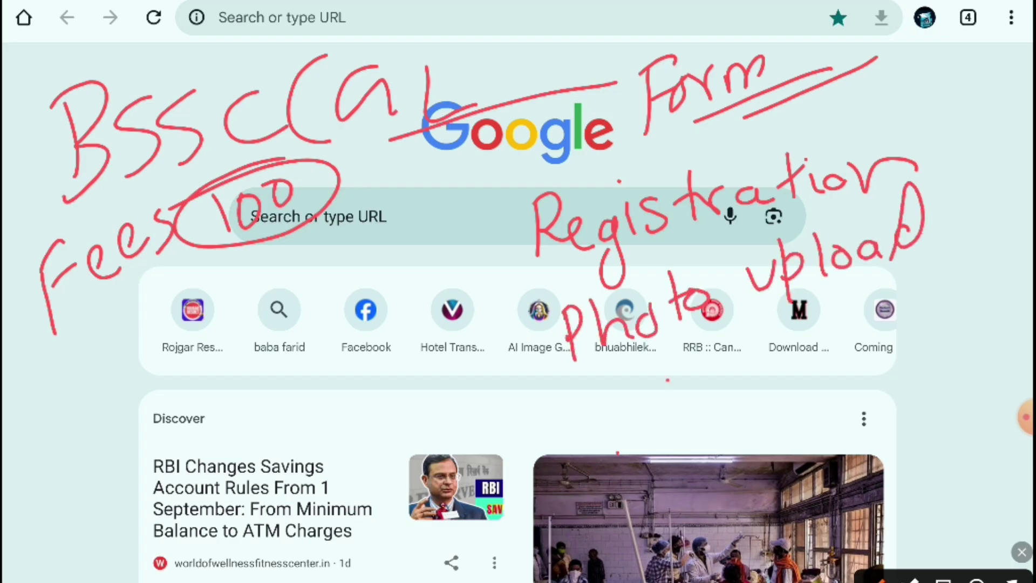
# - Handwrite "Live" beneath "Photo upload" and underline it twice
pyautogui.moveTo(669, 381); pyautogui.dragTo(692, 411)
pyautogui.moveTo(688, 363); pyautogui.dragTo(689, 366)
pyautogui.moveTo(697, 384); pyautogui.dragTo(703, 399)
pyautogui.moveTo(703, 361); pyautogui.dragTo(730, 362)
pyautogui.moveTo(735, 373); pyautogui.dragTo(766, 381)
pyautogui.moveTo(684, 422); pyautogui.dragTo(813, 372)
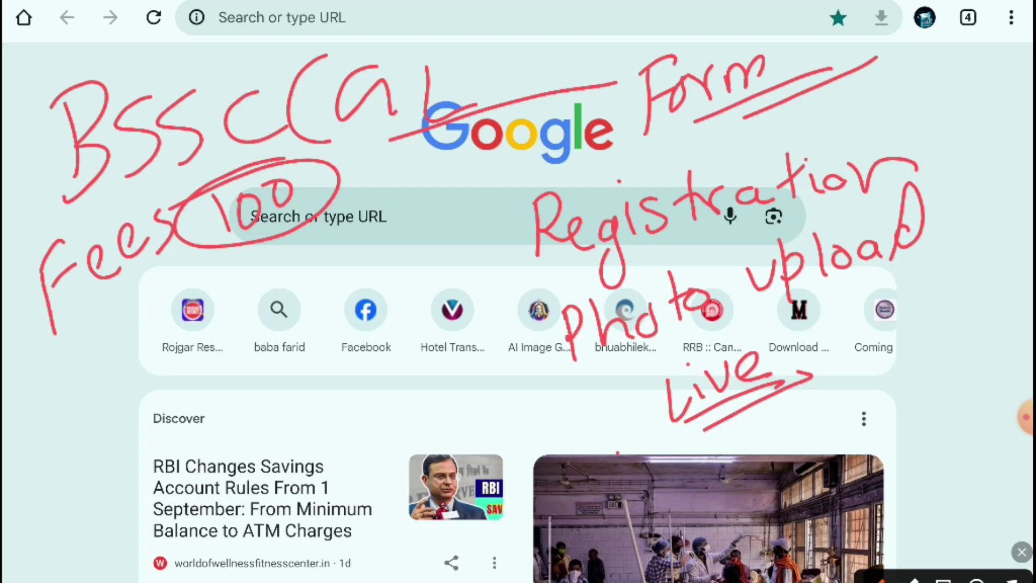
# - Handwrite "B50" below the fees note, circle it, and add short pen strokes below "upload"
pyautogui.moveTo(275, 403)
pyautogui.mouseDown()
pyautogui.moveTo(291, 435)
pyautogui.moveTo(312, 435)
pyautogui.mouseUp()
pyautogui.moveTo(338, 380)
pyautogui.mouseDown()
pyautogui.moveTo(321, 402)
pyautogui.moveTo(324, 432)
pyautogui.mouseUp()
pyautogui.moveTo(356, 394); pyautogui.dragTo(359, 397)
pyautogui.moveTo(380, 357)
pyautogui.mouseDown()
pyautogui.moveTo(300, 458)
pyautogui.moveTo(243, 377)
pyautogui.mouseUp()
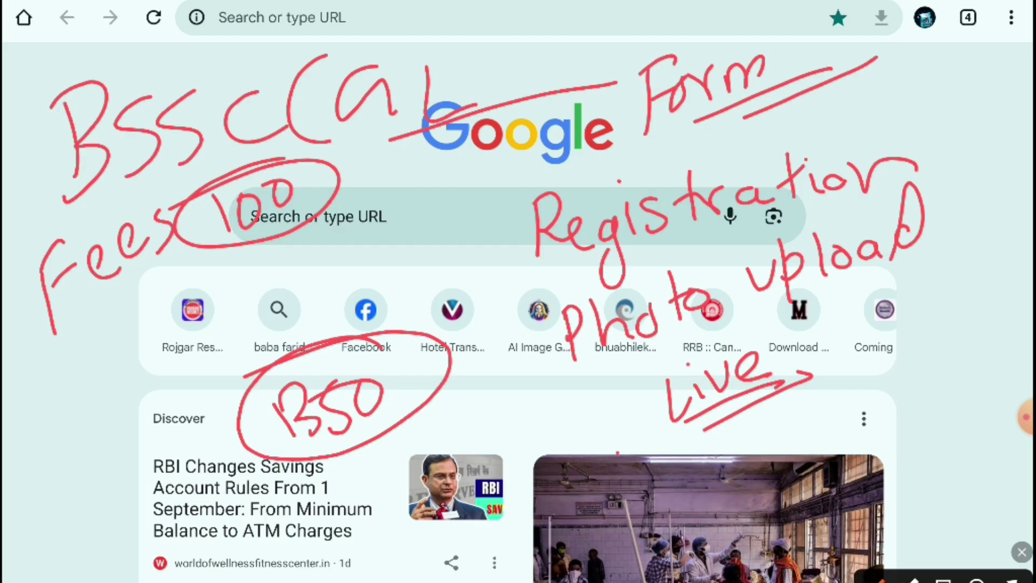
pyautogui.moveTo(845, 341)
pyautogui.mouseDown()
pyautogui.moveTo(844, 403)
pyautogui.moveTo(842, 361)
pyautogui.mouseUp()
pyautogui.moveTo(878, 355)
pyautogui.mouseDown()
pyautogui.moveTo(879, 376)
pyautogui.moveTo(908, 399)
pyautogui.mouseUp()
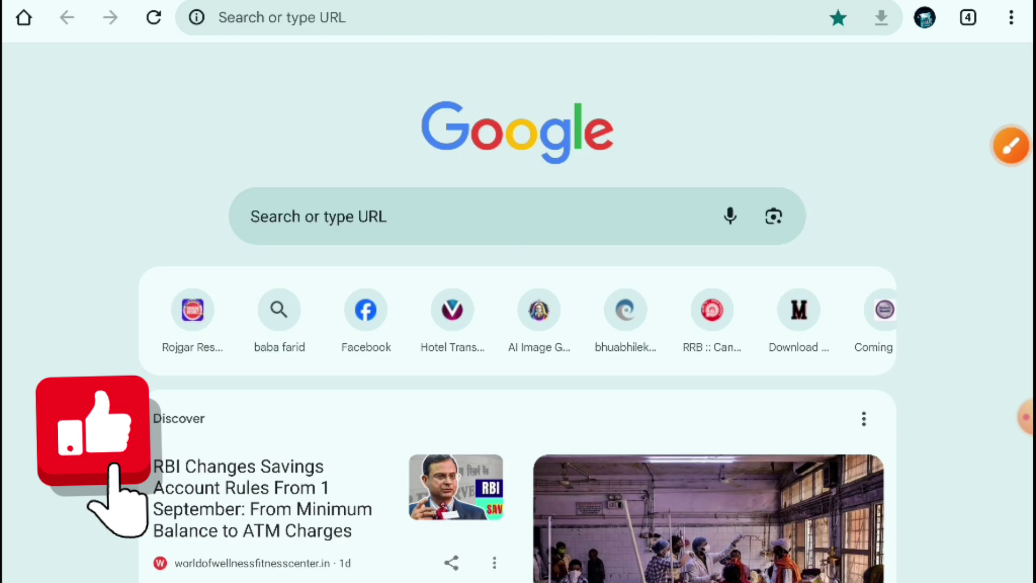
# - Search the web for "bssc online", using the suggestion offered for the handwritten entry "BSSC"
pyautogui.click(282, 17)
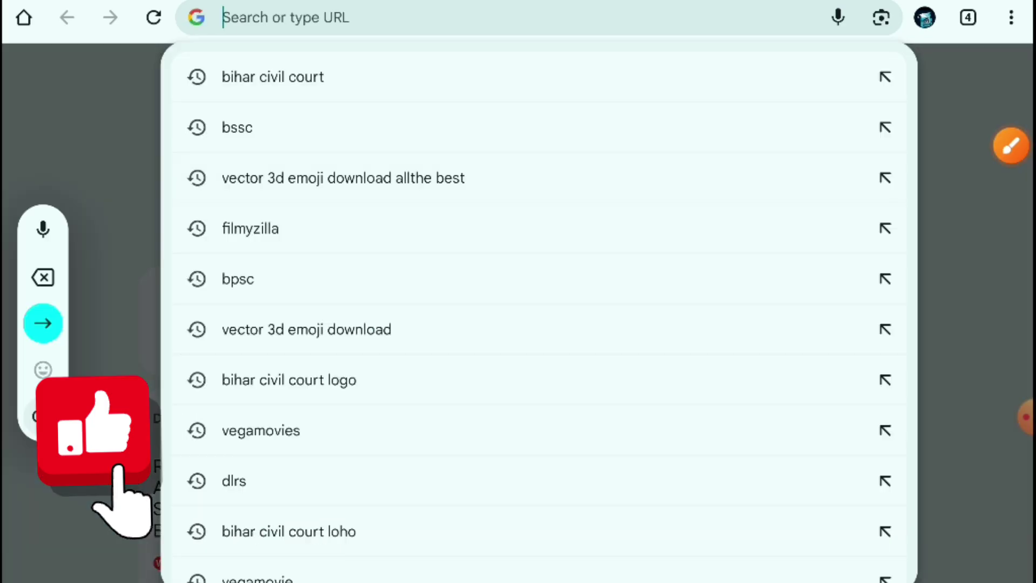
pyautogui.write(',')
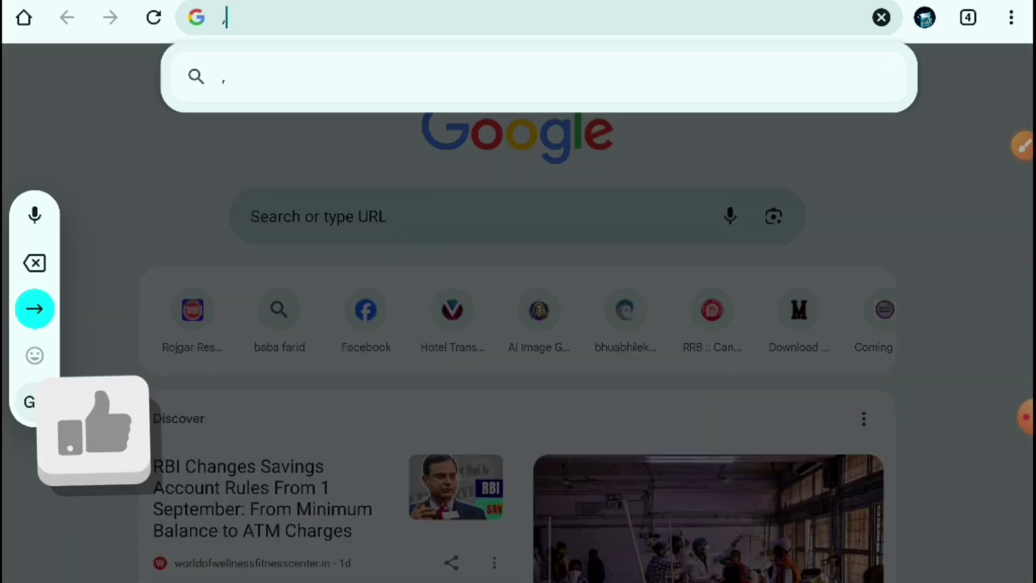
pyautogui.press('BackSpace')
pyautogui.moveTo(239, 1); pyautogui.dragTo(238, 42)
pyautogui.moveTo(242, 3)
pyautogui.mouseDown()
pyautogui.moveTo(249, 23)
pyautogui.moveTo(237, 42)
pyautogui.mouseUp()
pyautogui.moveTo(284, 4)
pyautogui.mouseDown()
pyautogui.moveTo(276, 33)
pyautogui.moveTo(302, 29)
pyautogui.mouseUp()
pyautogui.moveTo(390, 5); pyautogui.dragTo(380, 27)
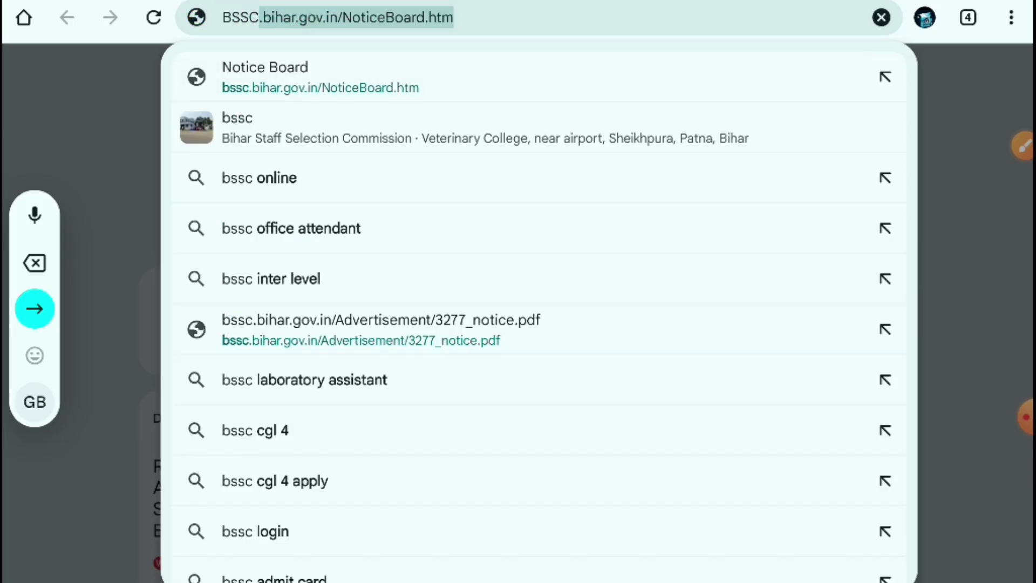
pyautogui.click(259, 178)
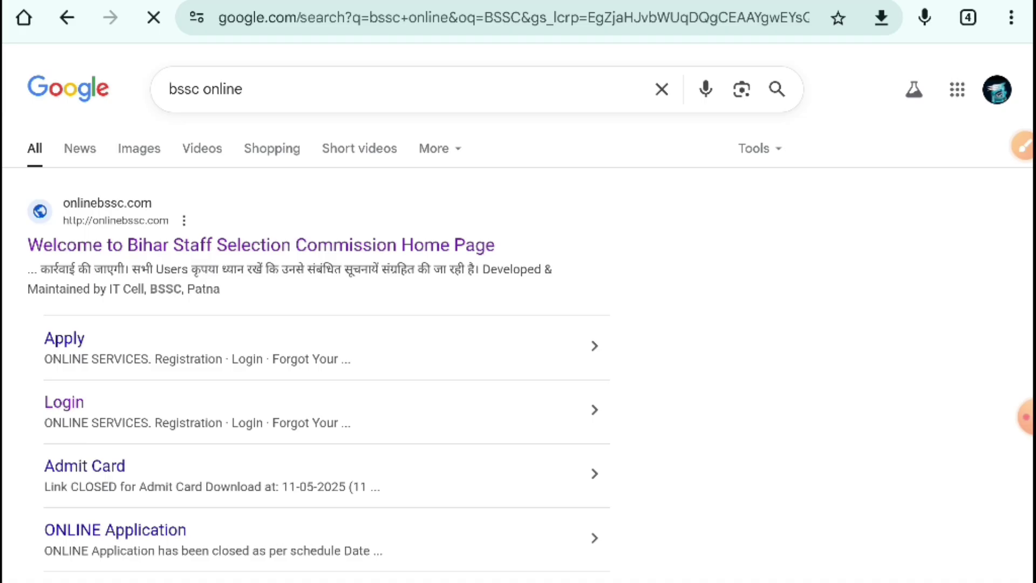
# - Tick the search query, underline the Bihar Staff Selection Commission home page result, and circle its Apply link with the annotation pen
pyautogui.click(1023, 146)
pyautogui.moveTo(237, 115); pyautogui.dragTo(398, 59)
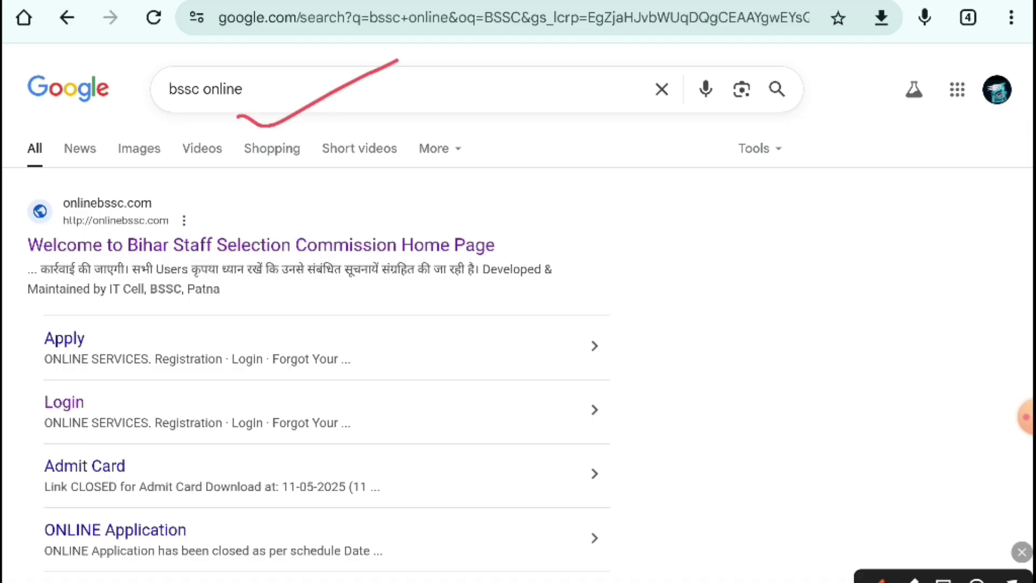
pyautogui.moveTo(40, 268)
pyautogui.mouseDown()
pyautogui.moveTo(234, 253)
pyautogui.moveTo(606, 260)
pyautogui.mouseUp()
pyautogui.moveTo(110, 323)
pyautogui.mouseDown()
pyautogui.moveTo(30, 348)
pyautogui.moveTo(91, 320)
pyautogui.mouseUp()
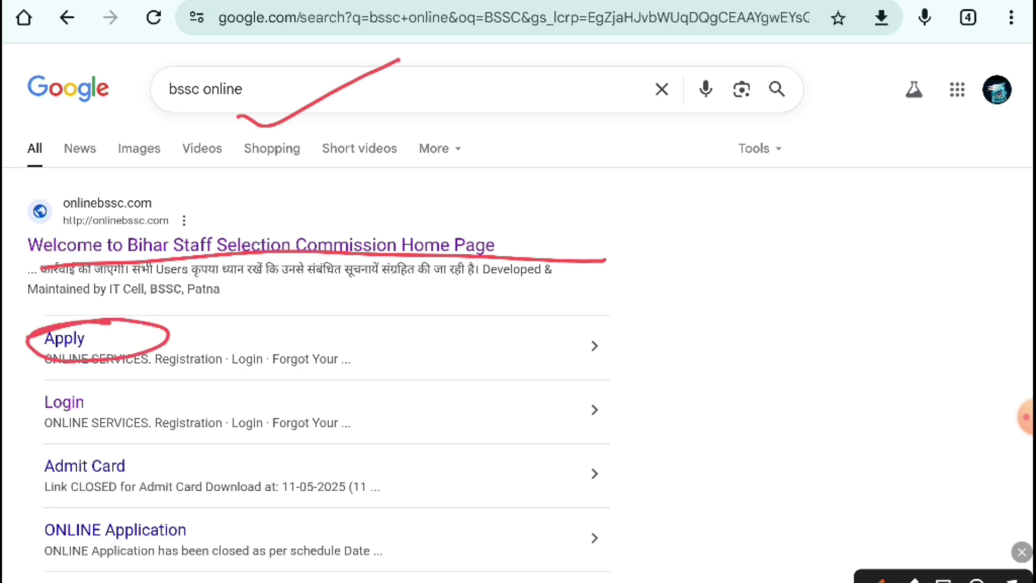
# - Clear the pen annotations and open the Apply page of onlinebssc.com from the search results
pyautogui.click(1022, 551)
pyautogui.click(64, 339)
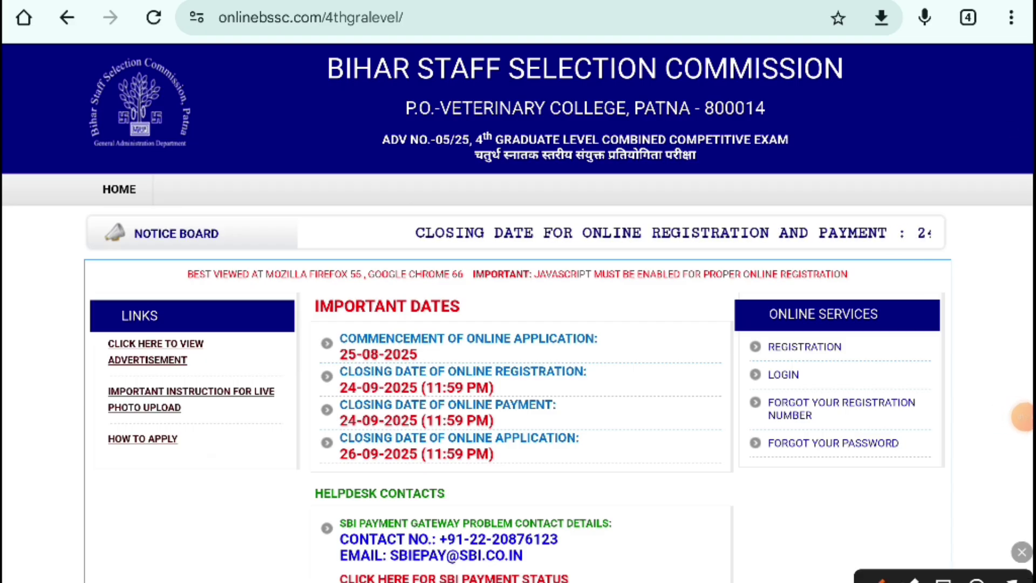
# - Underline the exam title, tick the application commencement and registration closing dates, and underline the application closing date with the annotation pen
pyautogui.moveTo(477, 149); pyautogui.dragTo(772, 144)
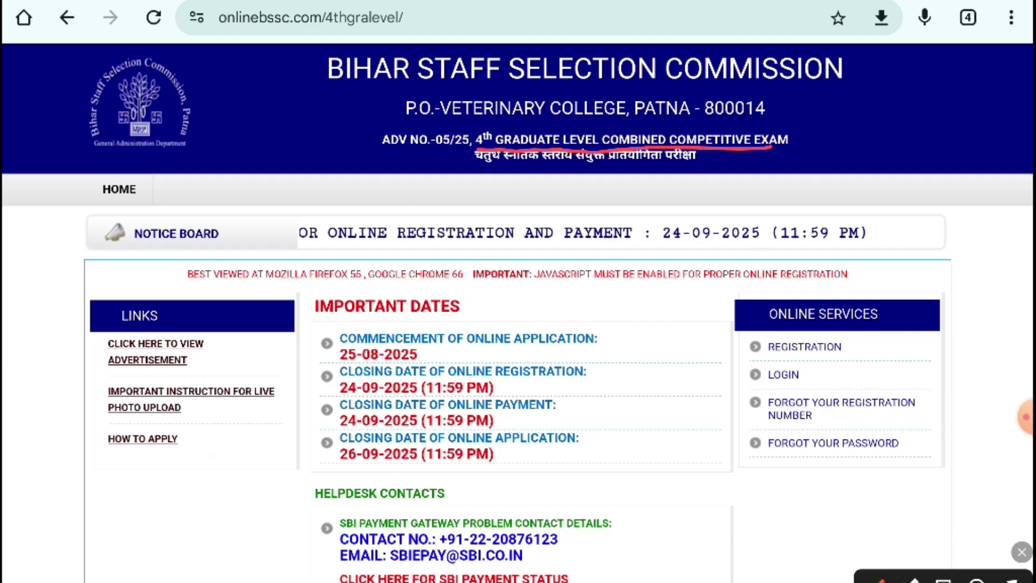
pyautogui.moveTo(292, 342); pyautogui.dragTo(412, 289)
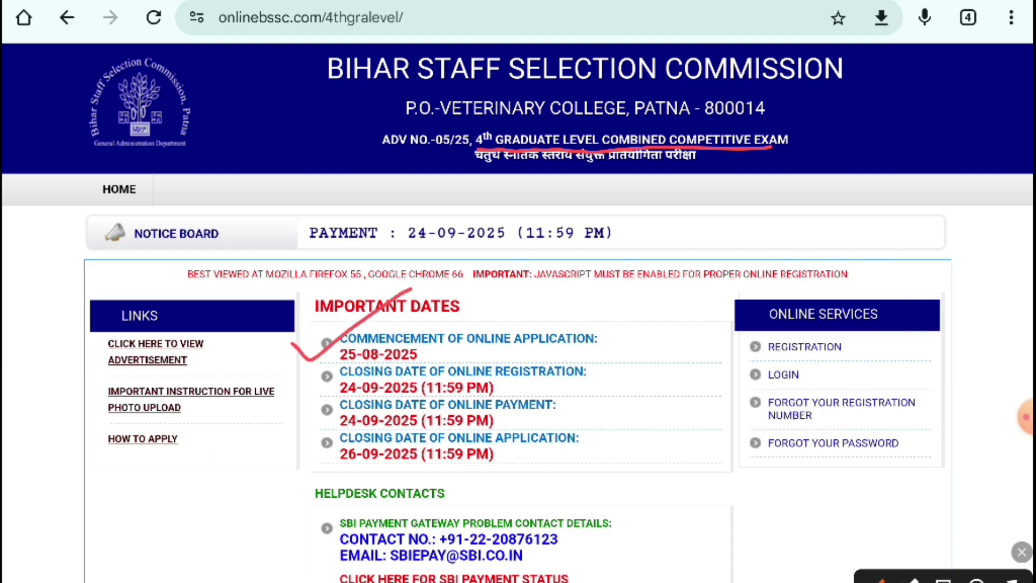
pyautogui.moveTo(290, 392); pyautogui.dragTo(351, 365)
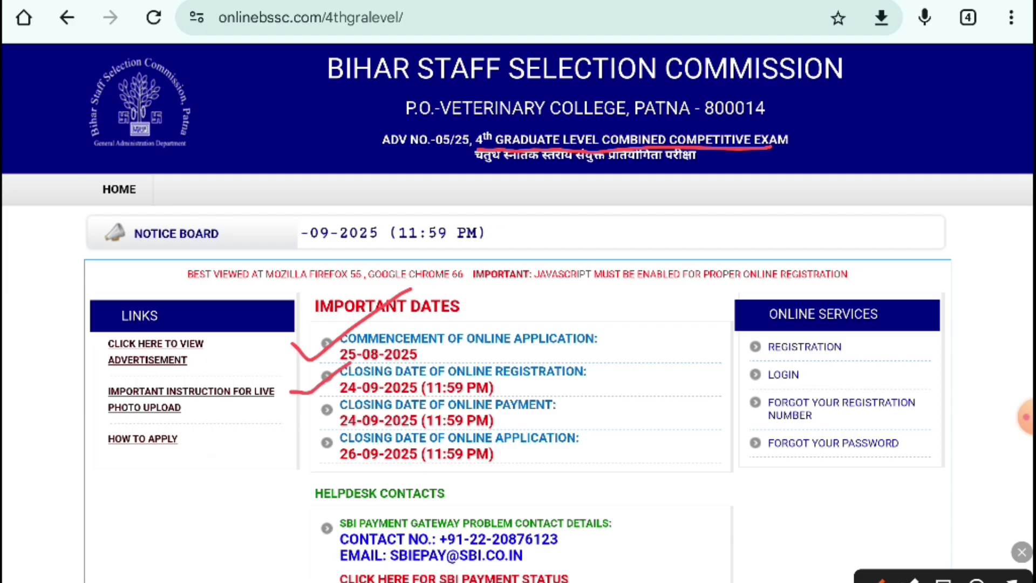
pyautogui.moveTo(326, 479); pyautogui.dragTo(501, 463)
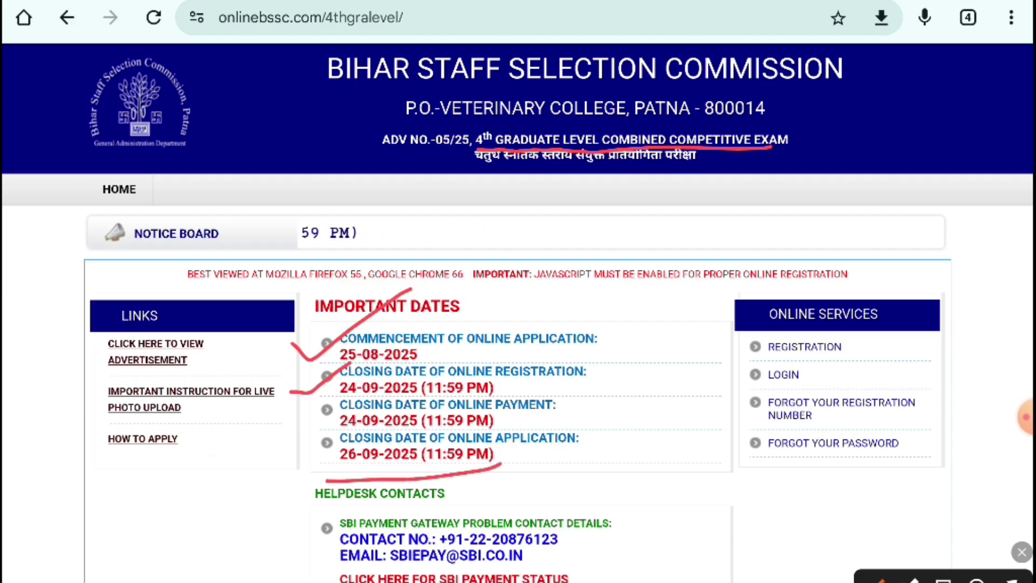
# - Tick the four online services, circle Registration, tick the advertisement link, and clear all pen annotations
pyautogui.moveTo(898, 331); pyautogui.dragTo(994, 300)
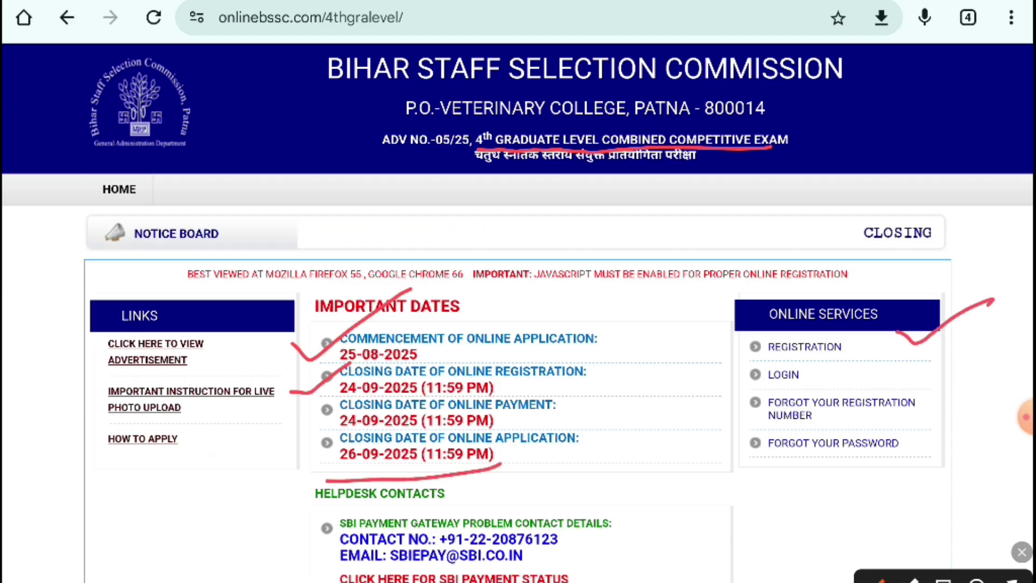
pyautogui.moveTo(902, 371); pyautogui.dragTo(1004, 325)
pyautogui.moveTo(917, 405); pyautogui.dragTo(1000, 363)
pyautogui.moveTo(910, 475); pyautogui.dragTo(1014, 421)
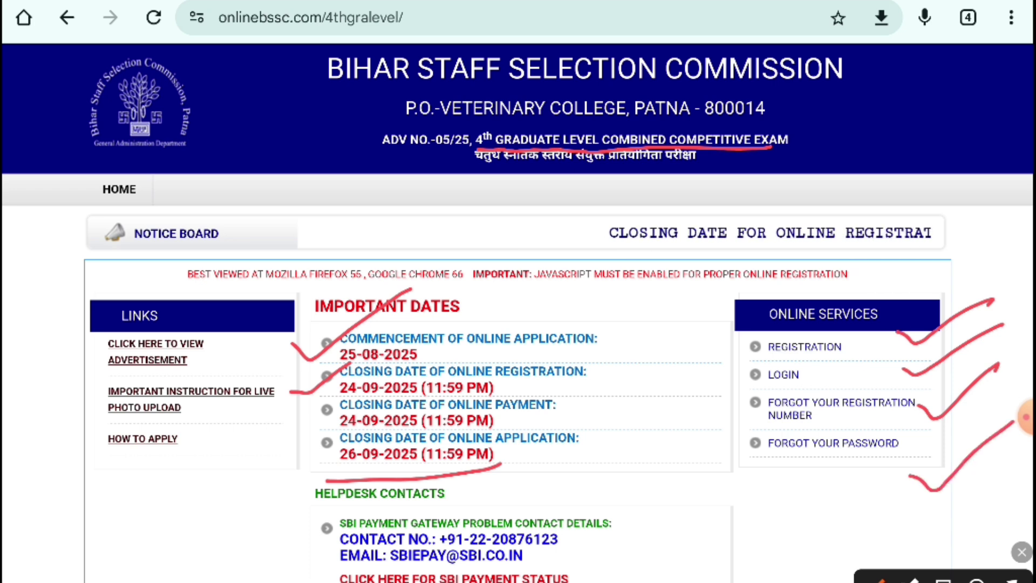
pyautogui.moveTo(836, 333)
pyautogui.mouseDown()
pyautogui.moveTo(823, 331)
pyautogui.moveTo(844, 364)
pyautogui.moveTo(785, 334)
pyautogui.mouseUp()
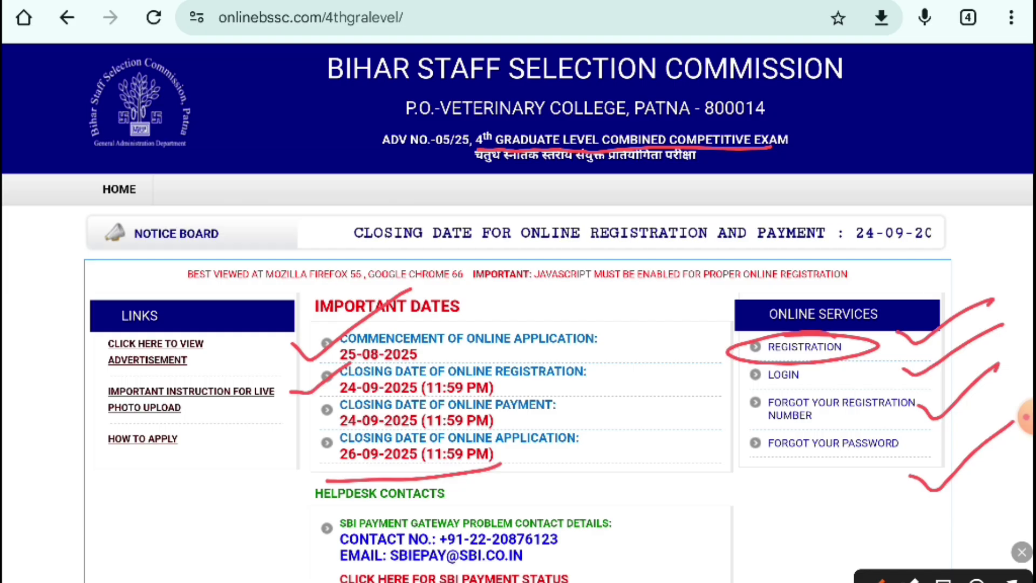
pyautogui.moveTo(58, 353); pyautogui.dragTo(144, 317)
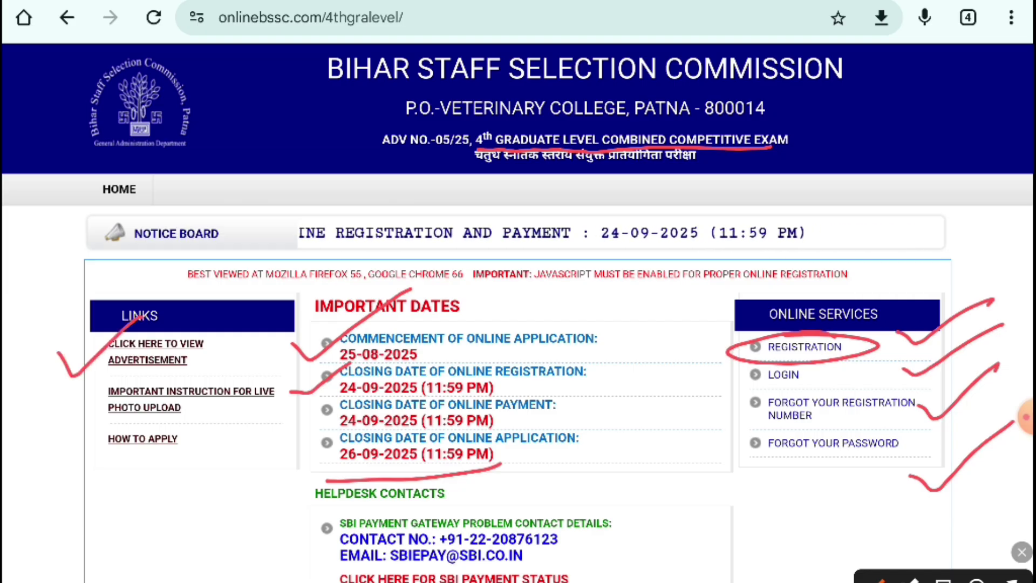
pyautogui.click(1022, 552)
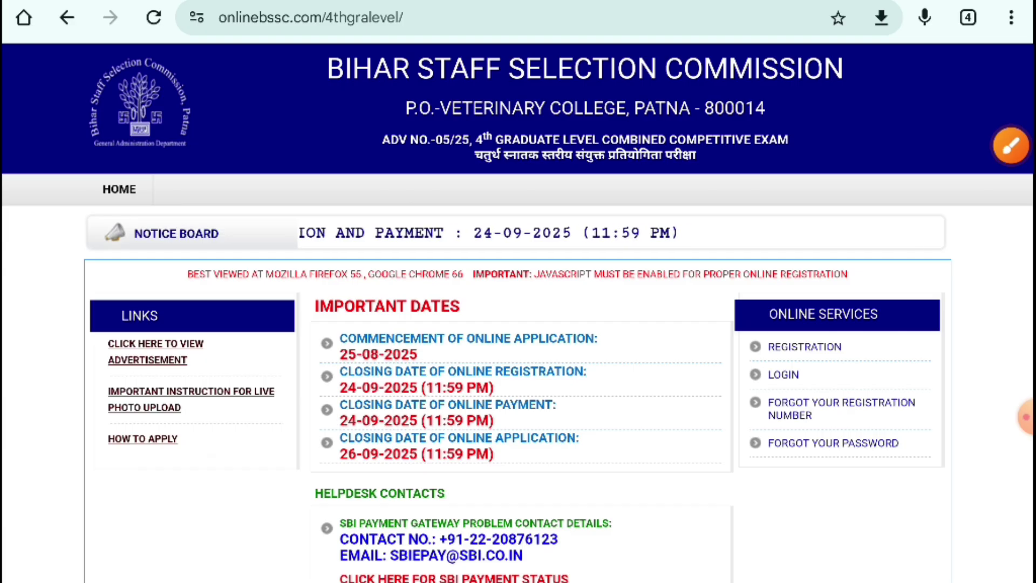
# - Open the online Registration form and look through its fields from the applicant's name to the contact details
pyautogui.click(805, 347)
pyautogui.scroll(-2, 518, 313)
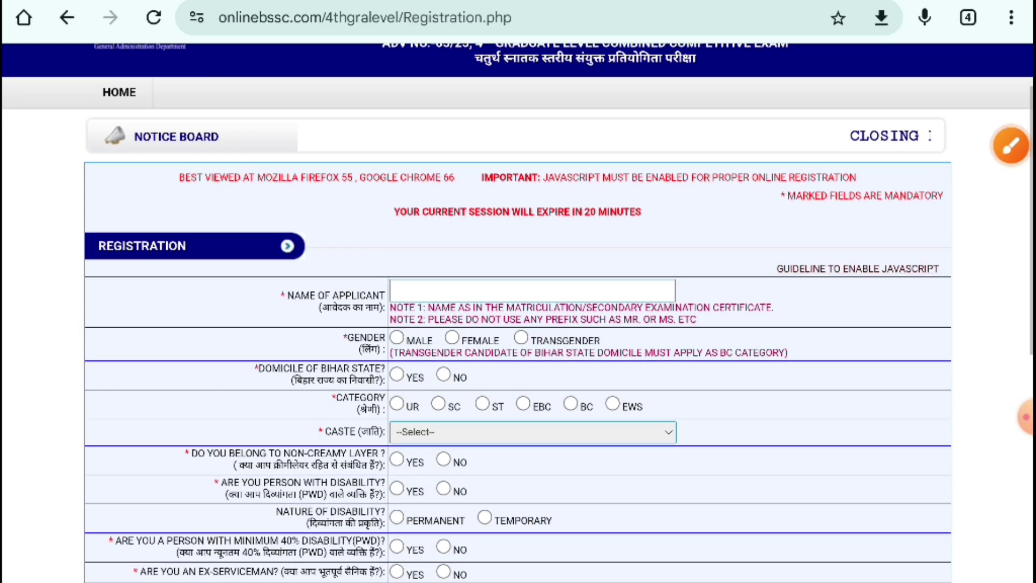
pyautogui.scroll(-10, 518, 313)
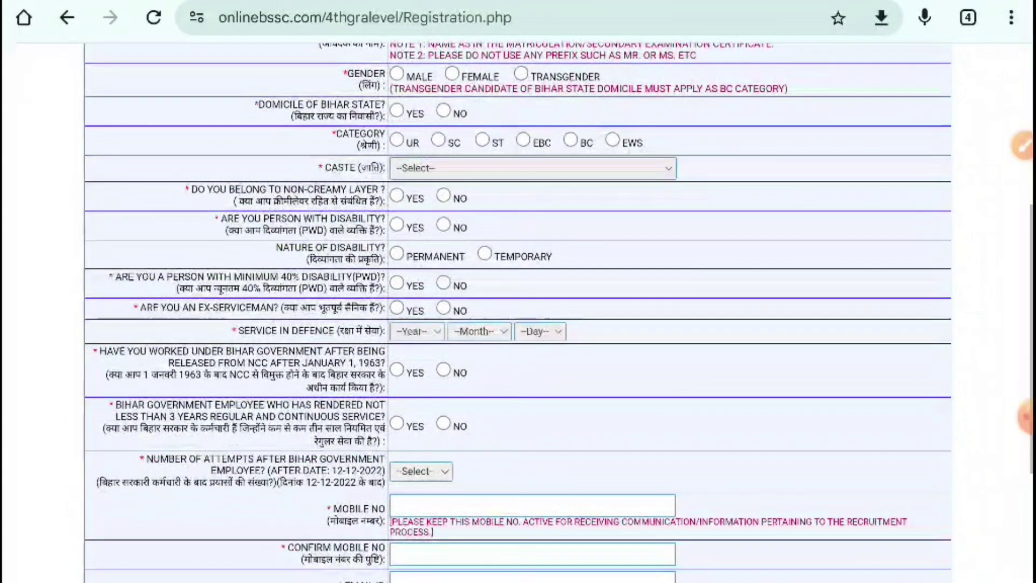
pyautogui.scroll(-2, 518, 313)
pyautogui.scroll(15, 519, 313)
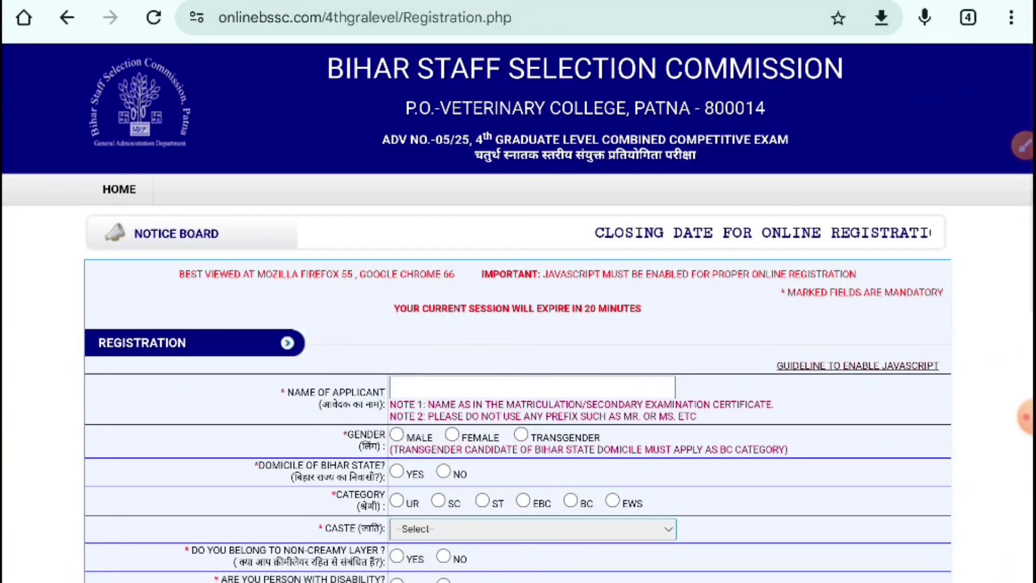
pyautogui.scroll(-2, 518, 313)
pyautogui.scroll(-3, 518, 313)
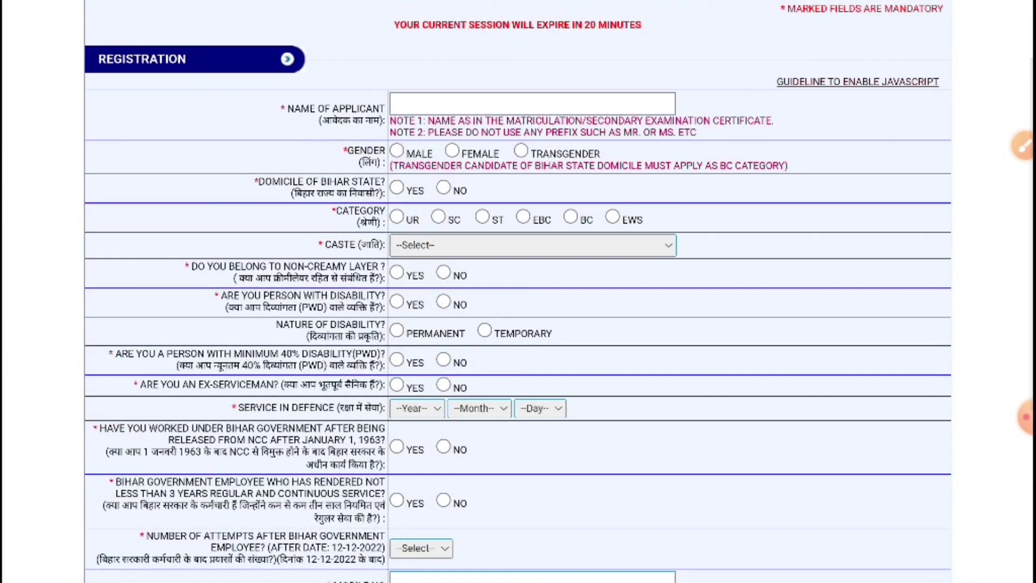
# - Enter the sample text "Name" in the applicant name field and erase it again
pyautogui.click(475, 104)
pyautogui.moveTo(402, 96)
pyautogui.mouseDown()
pyautogui.moveTo(454, 110)
pyautogui.moveTo(523, 102)
pyautogui.mouseUp()
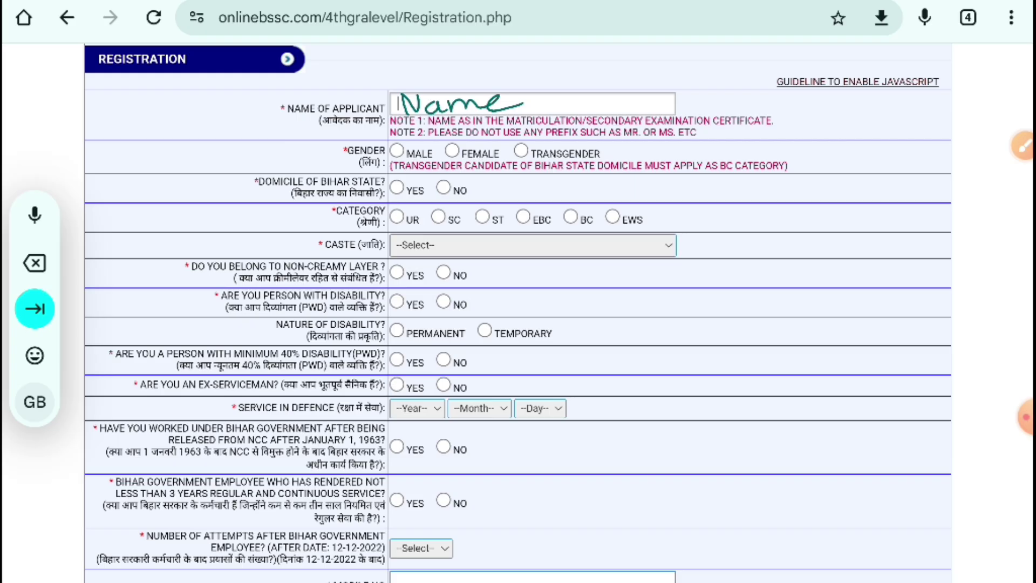
pyautogui.click(432, 104)
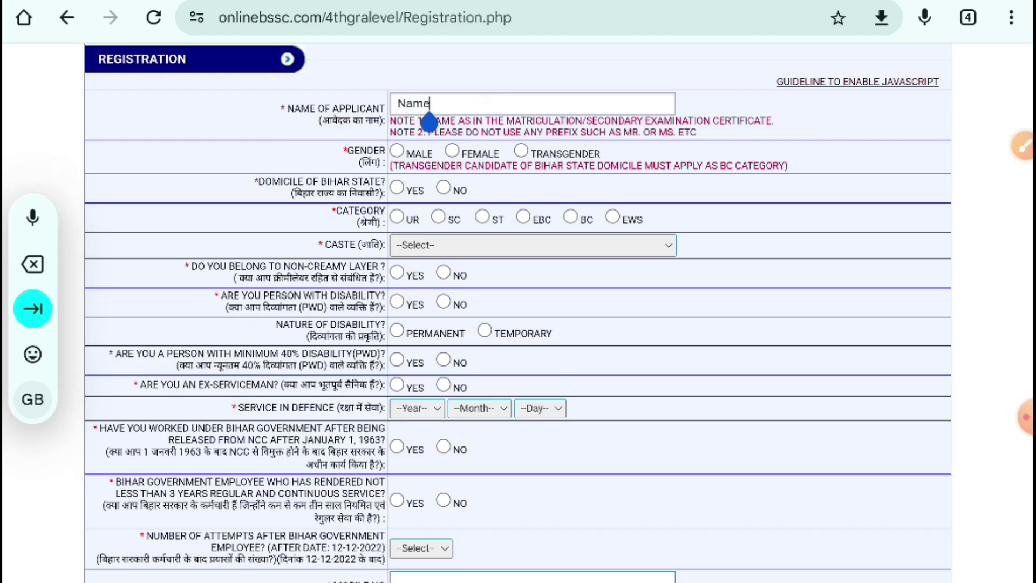
pyautogui.press('BackSpace')
pyautogui.press('BackSpace')
pyautogui.press('BackSpace')
pyautogui.press('BackSpace')
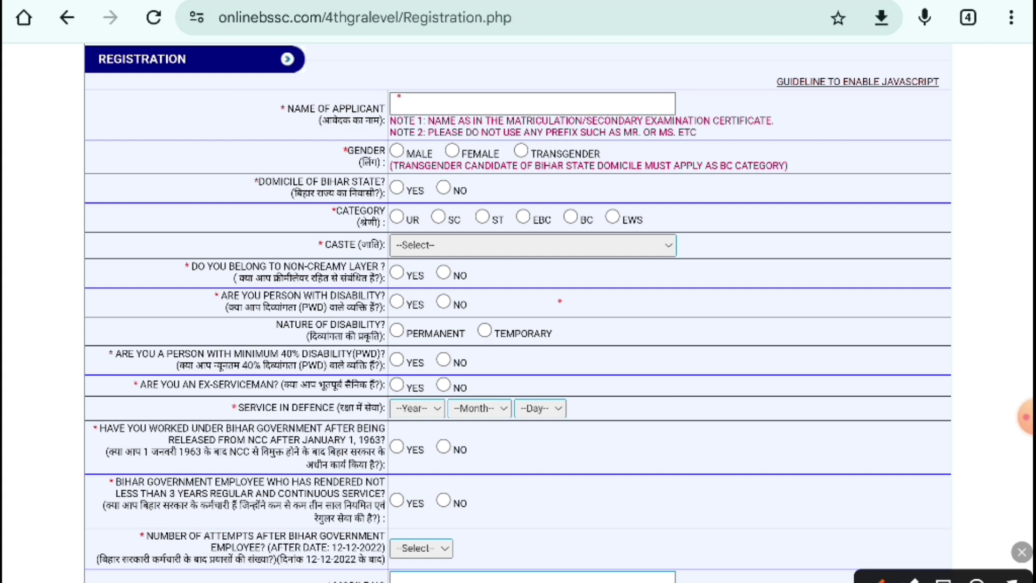
# - Annotate the applicant name field with the handwritten word "Name", underline the gender options, and circle the whole gender row
pyautogui.moveTo(399, 96)
pyautogui.mouseDown()
pyautogui.moveTo(425, 93)
pyautogui.moveTo(453, 113)
pyautogui.mouseUp()
pyautogui.moveTo(457, 99); pyautogui.dragTo(560, 112)
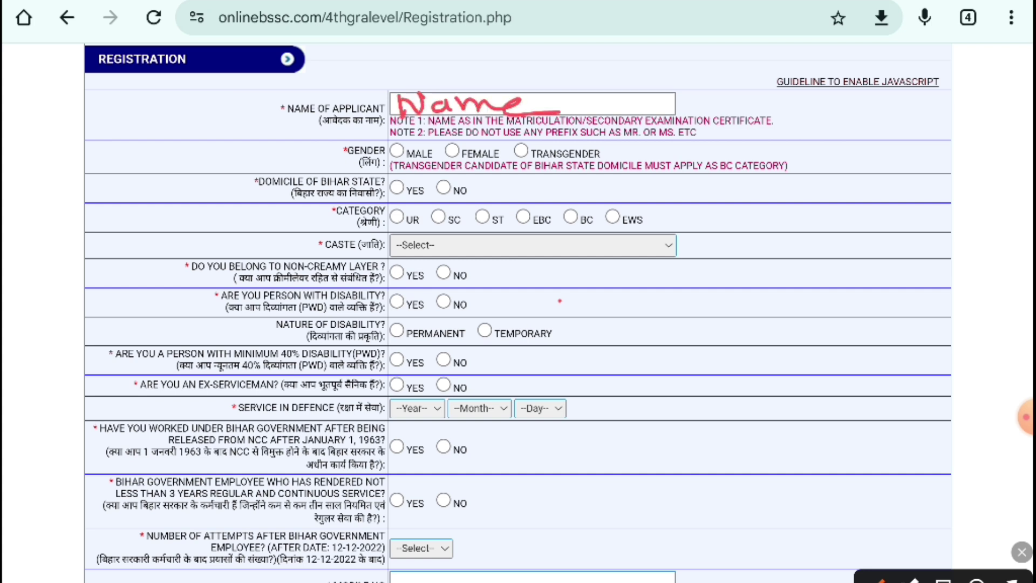
pyautogui.moveTo(384, 162); pyautogui.dragTo(586, 167)
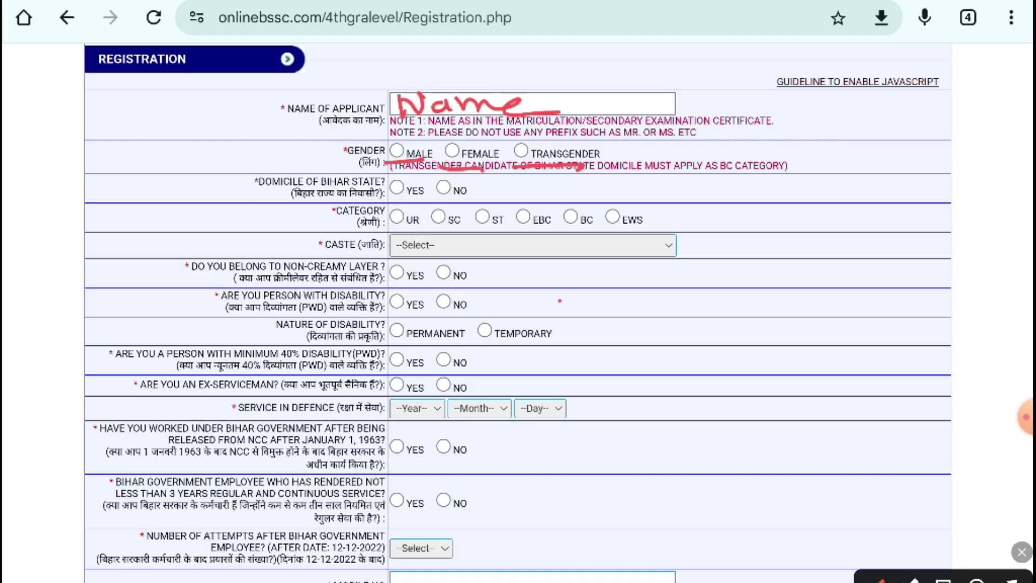
pyautogui.moveTo(378, 141)
pyautogui.mouseDown()
pyautogui.moveTo(458, 183)
pyautogui.moveTo(518, 130)
pyautogui.moveTo(324, 154)
pyautogui.mouseUp()
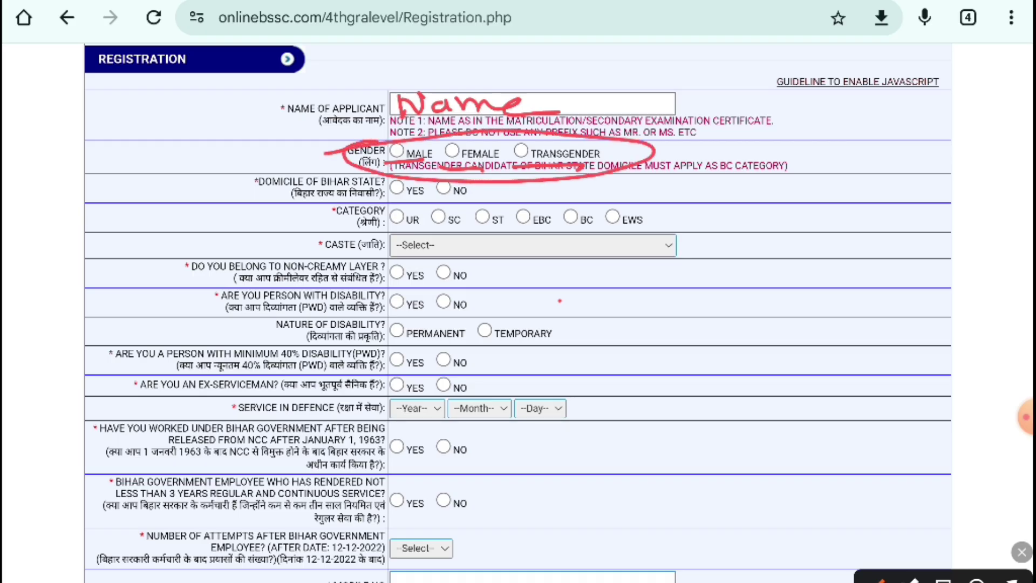
# - Tick the Domicile of Bihar State question, and handwrite "Domicile" beside the form, underlined and circled
pyautogui.moveTo(199, 187); pyautogui.dragTo(293, 144)
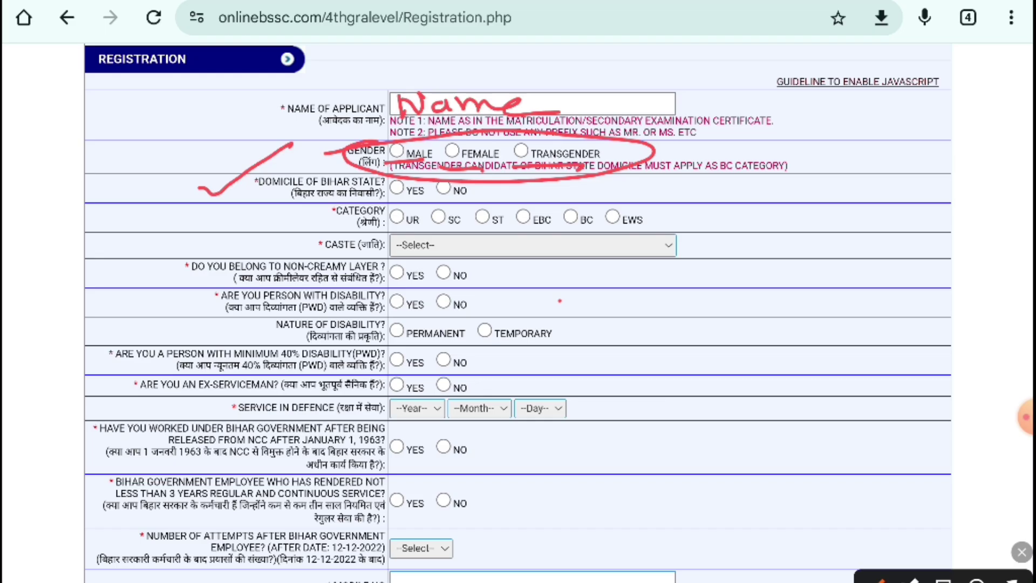
pyautogui.moveTo(804, 111)
pyautogui.mouseDown()
pyautogui.moveTo(807, 140)
pyautogui.moveTo(867, 116)
pyautogui.moveTo(969, 143)
pyautogui.moveTo(1003, 114)
pyautogui.mouseUp()
pyautogui.moveTo(820, 146); pyautogui.dragTo(1033, 122)
pyautogui.moveTo(918, 100)
pyautogui.mouseDown()
pyautogui.moveTo(780, 139)
pyautogui.moveTo(864, 87)
pyautogui.moveTo(948, 89)
pyautogui.mouseUp()
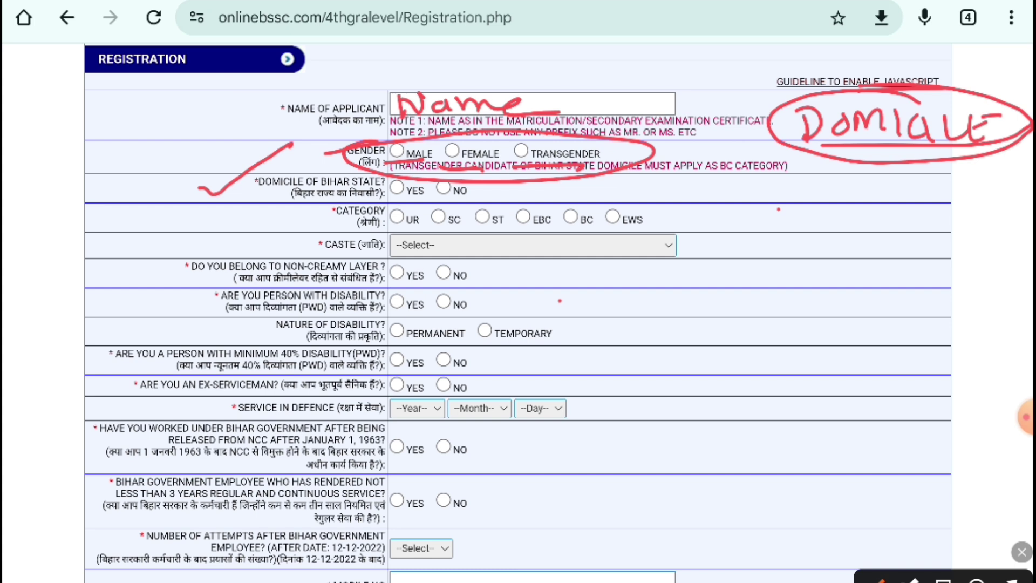
# - Mark the No option of the 3-year Bihar government employee question, then underline the category options and draw tick marks beside them
pyautogui.moveTo(447, 508); pyautogui.dragTo(485, 496)
pyautogui.moveTo(376, 228)
pyautogui.mouseDown()
pyautogui.moveTo(667, 223)
pyautogui.moveTo(763, 182)
pyautogui.moveTo(800, 183)
pyautogui.mouseUp()
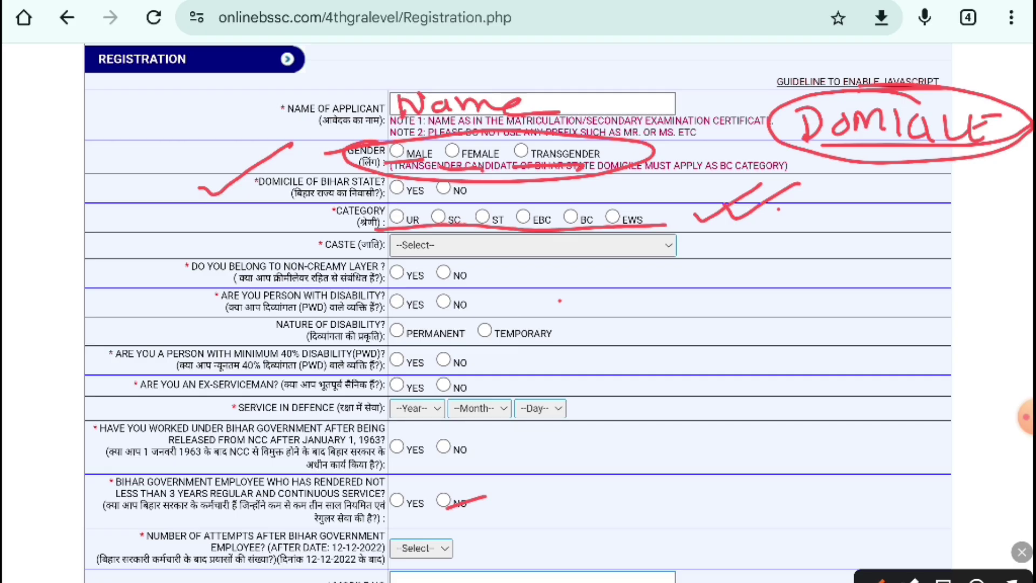
pyautogui.moveTo(637, 229); pyautogui.dragTo(711, 204)
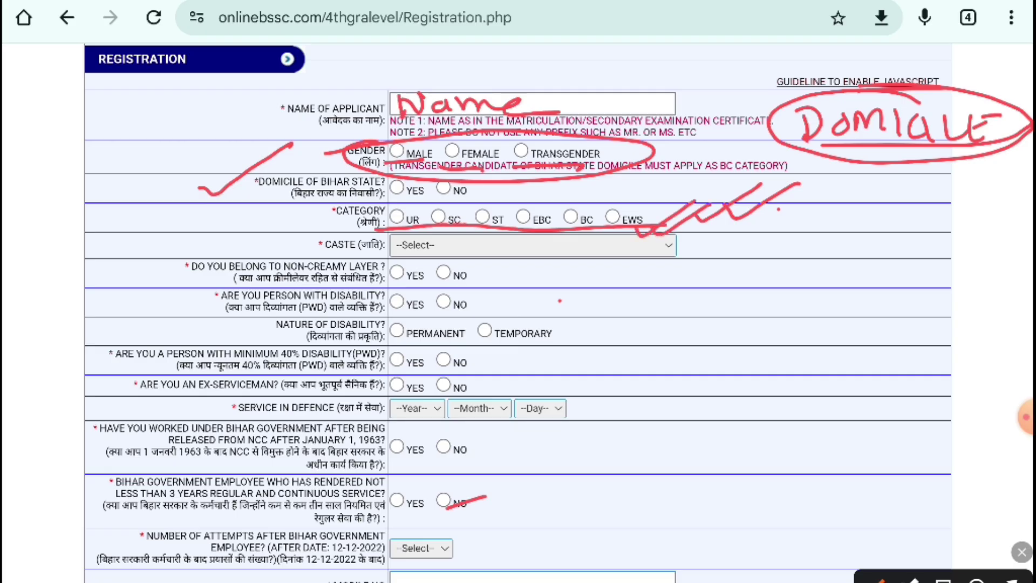
# - Underline the Caste field and draw ticks beside the non-creamy layer and person with disability questions
pyautogui.moveTo(389, 260); pyautogui.dragTo(738, 253)
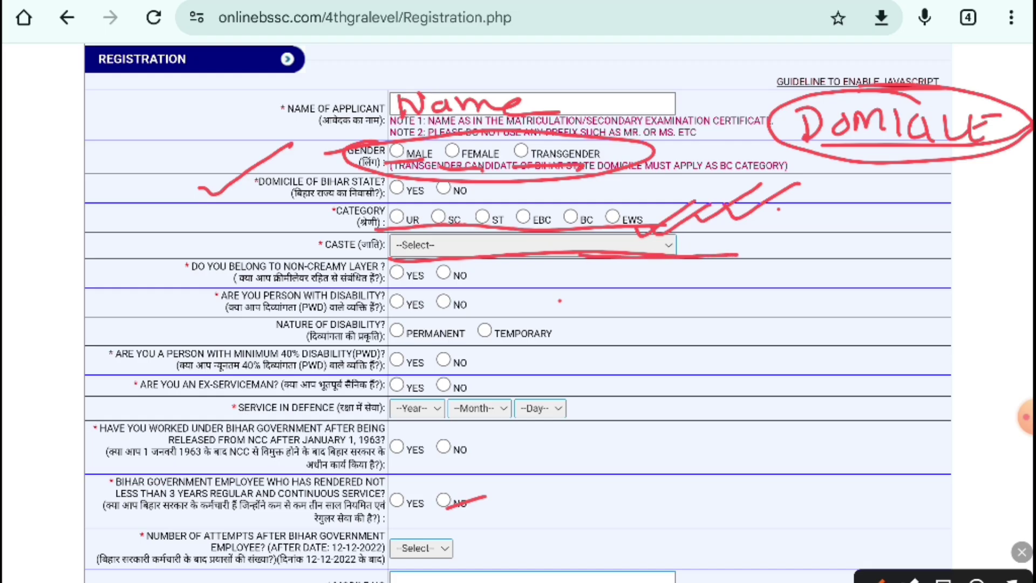
pyautogui.moveTo(472, 274); pyautogui.dragTo(532, 256)
pyautogui.moveTo(479, 299); pyautogui.dragTo(535, 281)
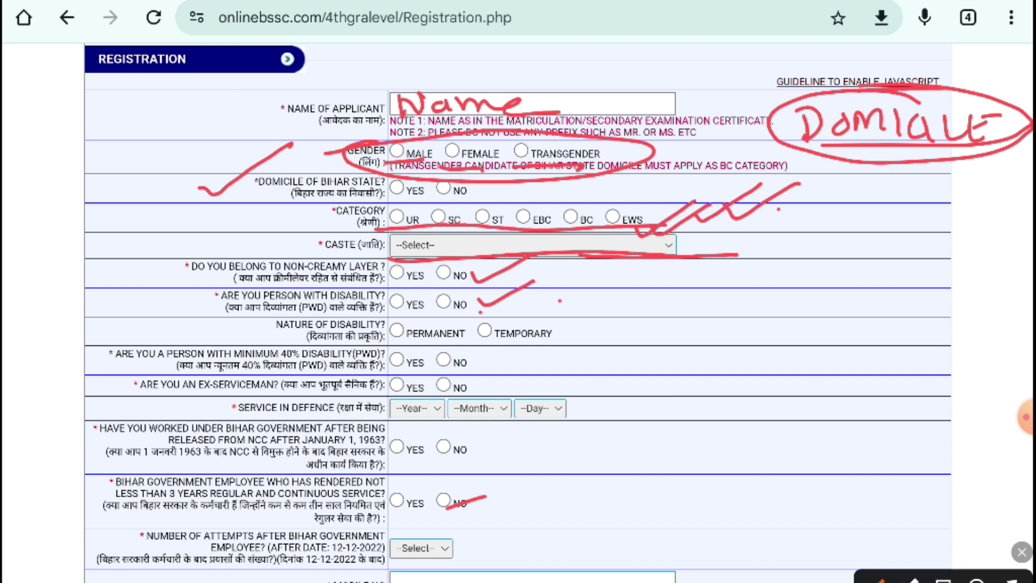
# - Answer Yes to the person with disability question, circle the Permanent and Temporary options, and clear the annotations
pyautogui.click(397, 302)
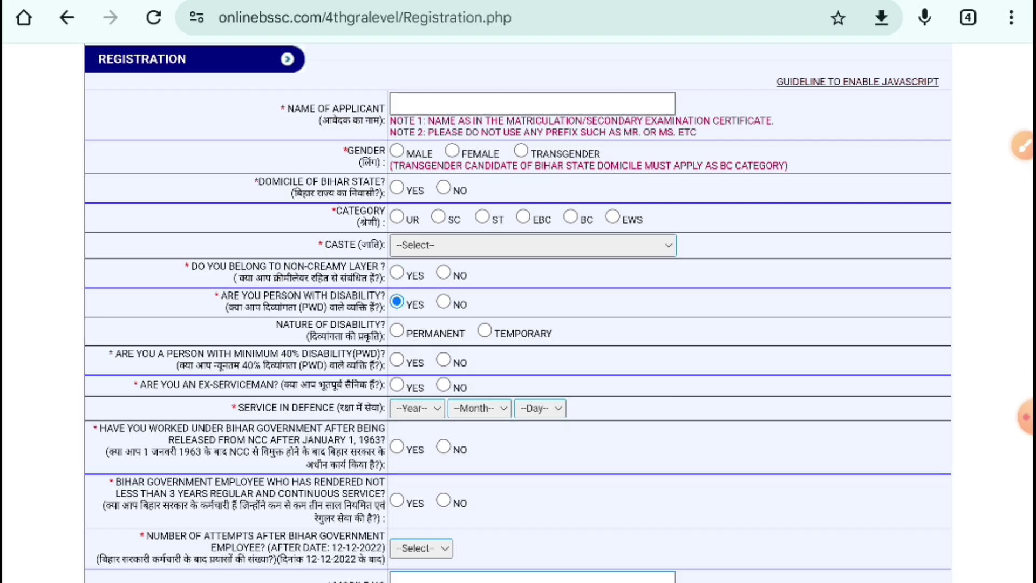
pyautogui.click(1016, 145)
pyautogui.moveTo(459, 312)
pyautogui.mouseDown()
pyautogui.moveTo(435, 343)
pyautogui.moveTo(466, 317)
pyautogui.mouseUp()
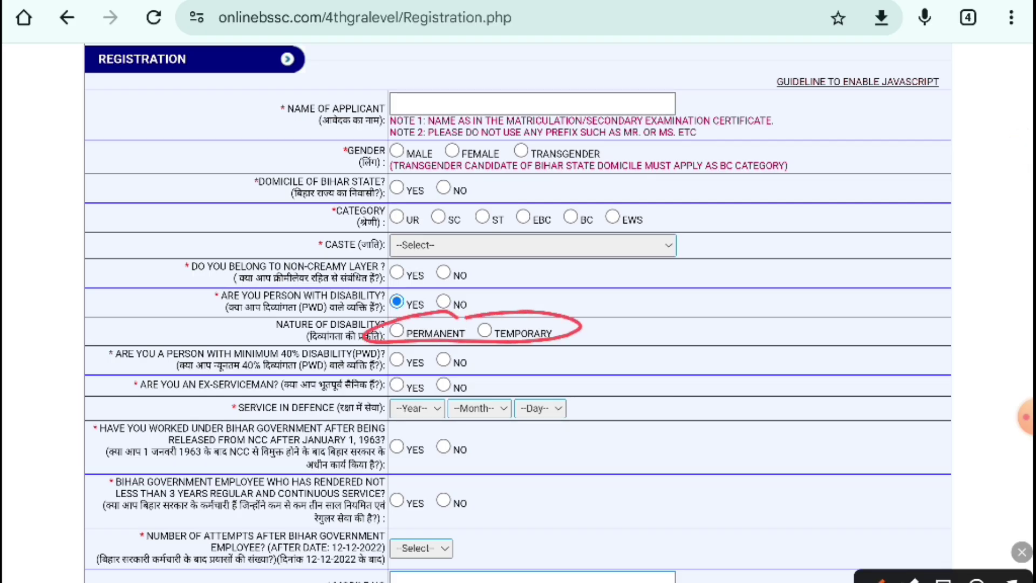
pyautogui.moveTo(629, 320); pyautogui.dragTo(731, 337)
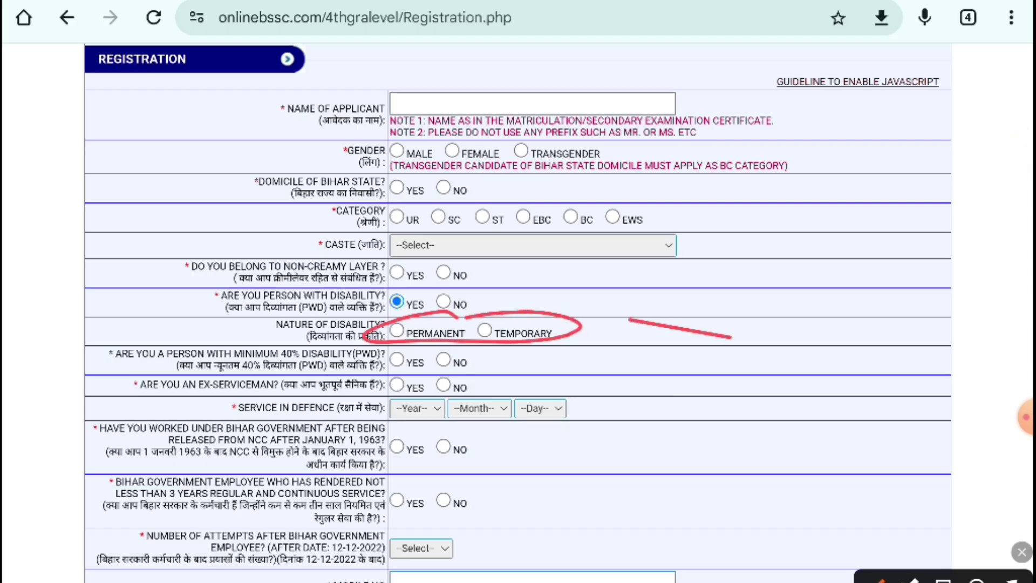
pyautogui.click(1022, 552)
# - Change the person with disability answer to No, circle the nature of disability options, and clear the drawing
pyautogui.click(444, 302)
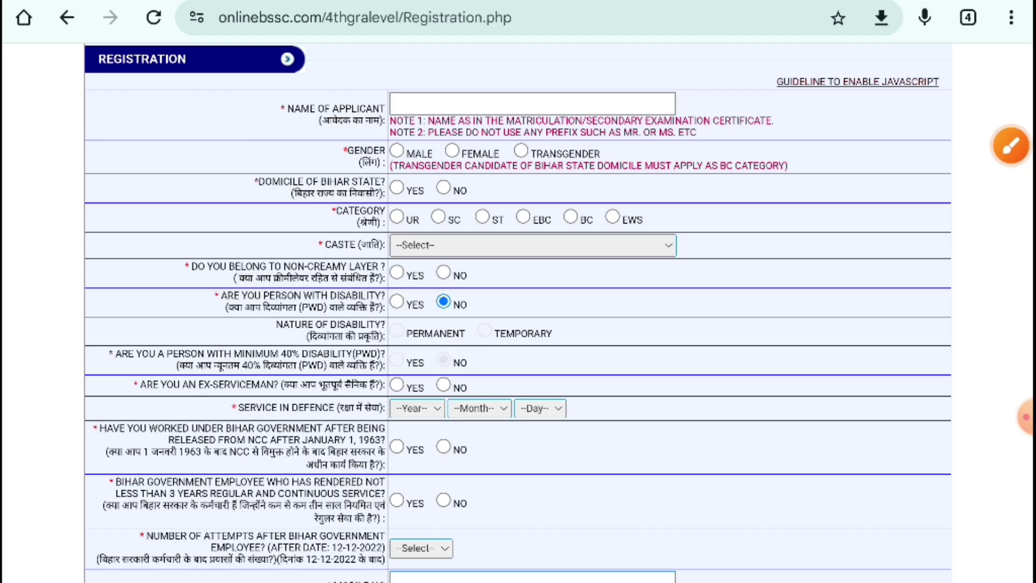
pyautogui.scroll(1, 518, 313)
pyautogui.scroll(-1, 519, 313)
pyautogui.click(1011, 146)
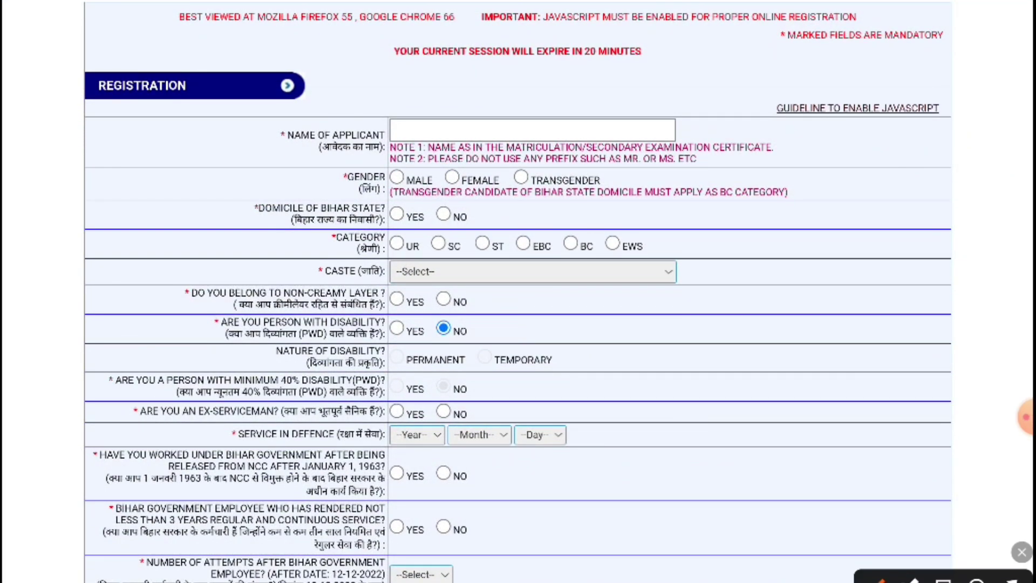
pyautogui.moveTo(441, 347)
pyautogui.mouseDown()
pyautogui.moveTo(381, 386)
pyautogui.moveTo(427, 344)
pyautogui.mouseUp()
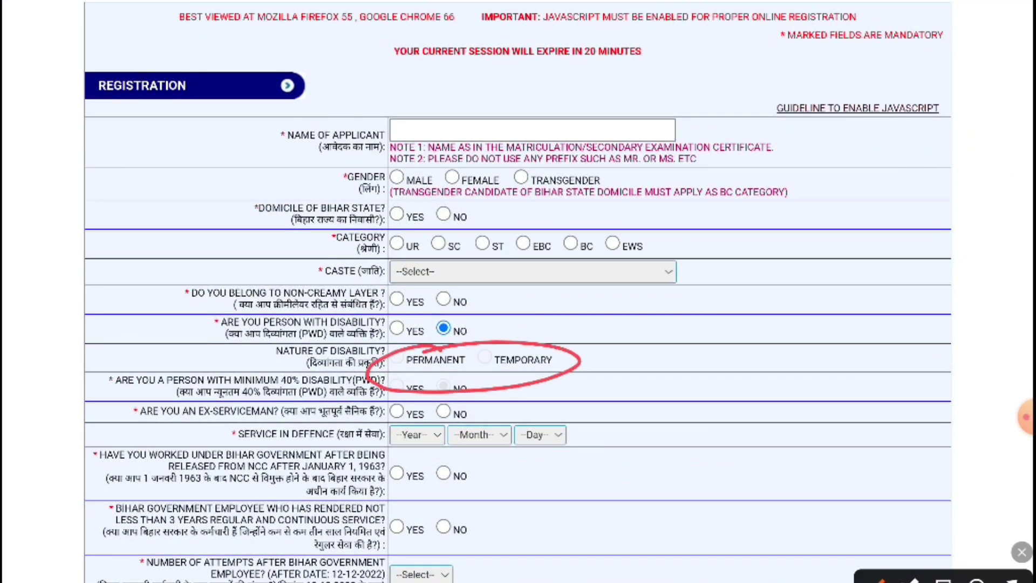
pyautogui.click(1022, 551)
# - Circle the ex-serviceman question with its options and draw a mark beside the Service in Defence date fields
pyautogui.scroll(-2, 518, 303)
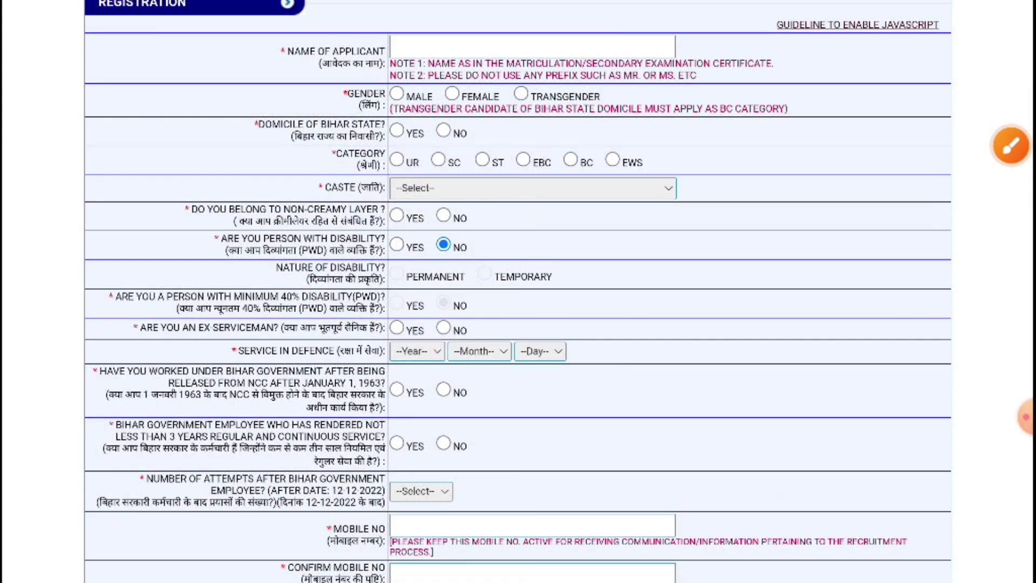
pyautogui.click(1011, 145)
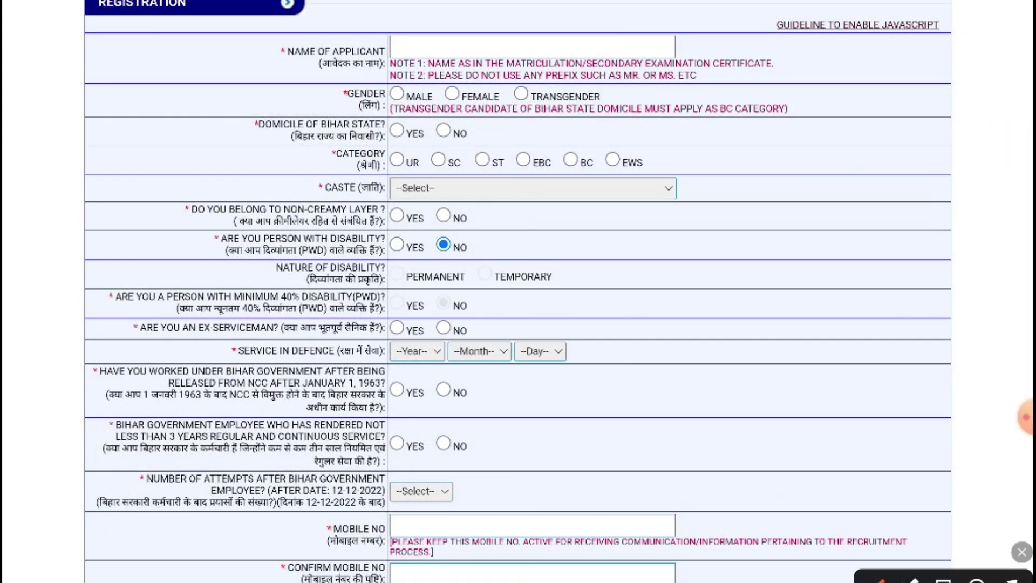
pyautogui.moveTo(390, 317)
pyautogui.mouseDown()
pyautogui.moveTo(262, 315)
pyautogui.moveTo(220, 337)
pyautogui.moveTo(456, 336)
pyautogui.moveTo(378, 319)
pyautogui.mouseUp()
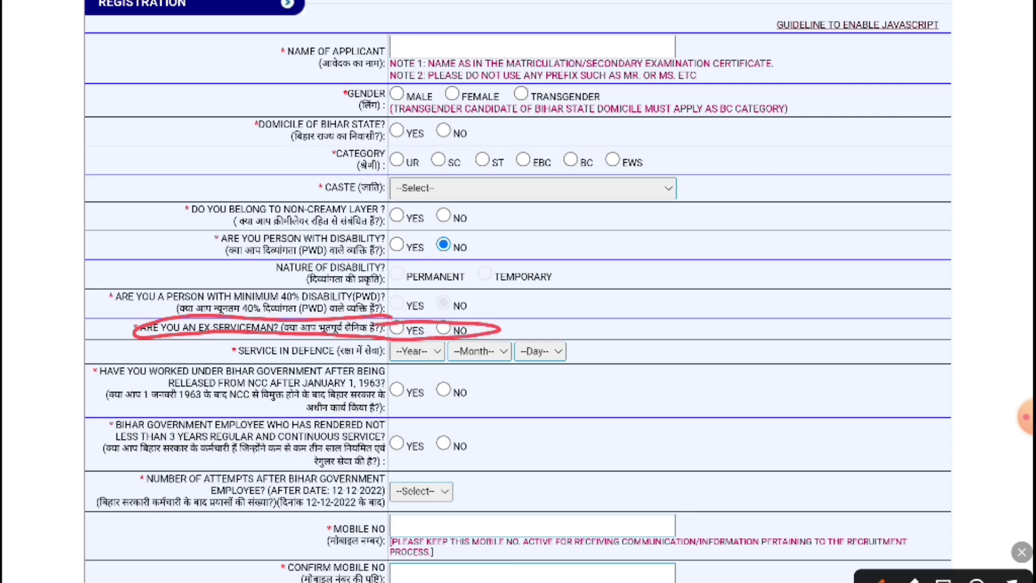
pyautogui.moveTo(577, 356)
pyautogui.mouseDown()
pyautogui.moveTo(637, 347)
pyautogui.moveTo(597, 359)
pyautogui.moveTo(616, 341)
pyautogui.mouseUp()
pyautogui.moveTo(594, 354); pyautogui.dragTo(586, 378)
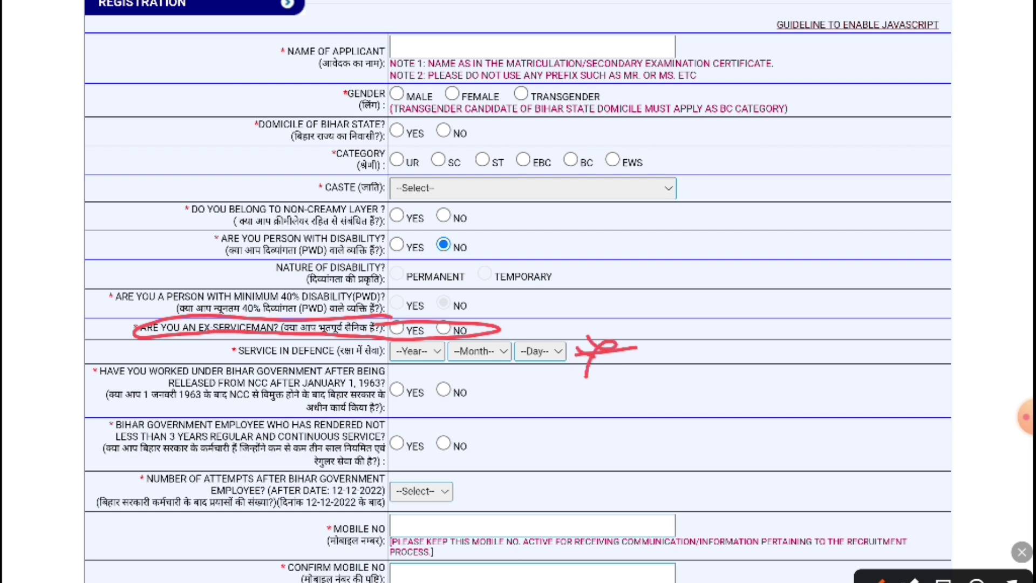
# - Underline the question about working under Bihar Government after NCC release and circle its Yes and No options
pyautogui.moveTo(102, 379); pyautogui.dragTo(384, 371)
pyautogui.moveTo(189, 396); pyautogui.dragTo(342, 390)
pyautogui.moveTo(473, 380)
pyautogui.mouseDown()
pyautogui.moveTo(386, 384)
pyautogui.moveTo(526, 380)
pyautogui.moveTo(445, 371)
pyautogui.mouseUp()
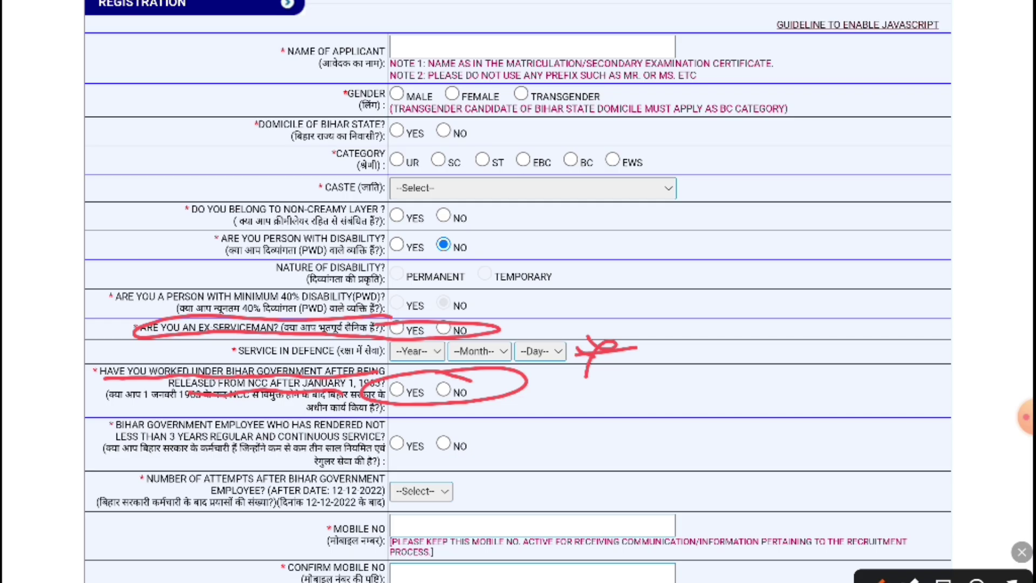
# - Tick the 3-year Bihar government employee question and handwrite "Bihar government" beside it, underlined twice
pyautogui.moveTo(62, 435); pyautogui.dragTo(127, 397)
pyautogui.moveTo(550, 433); pyautogui.dragTo(552, 462)
pyautogui.moveTo(579, 440)
pyautogui.mouseDown()
pyautogui.moveTo(578, 457)
pyautogui.moveTo(626, 456)
pyautogui.moveTo(653, 440)
pyautogui.moveTo(694, 470)
pyautogui.moveTo(739, 434)
pyautogui.moveTo(809, 448)
pyautogui.moveTo(863, 439)
pyautogui.mouseUp()
pyautogui.moveTo(881, 397)
pyautogui.mouseDown()
pyautogui.moveTo(886, 443)
pyautogui.moveTo(900, 432)
pyautogui.mouseUp()
pyautogui.moveTo(824, 463); pyautogui.dragTo(910, 454)
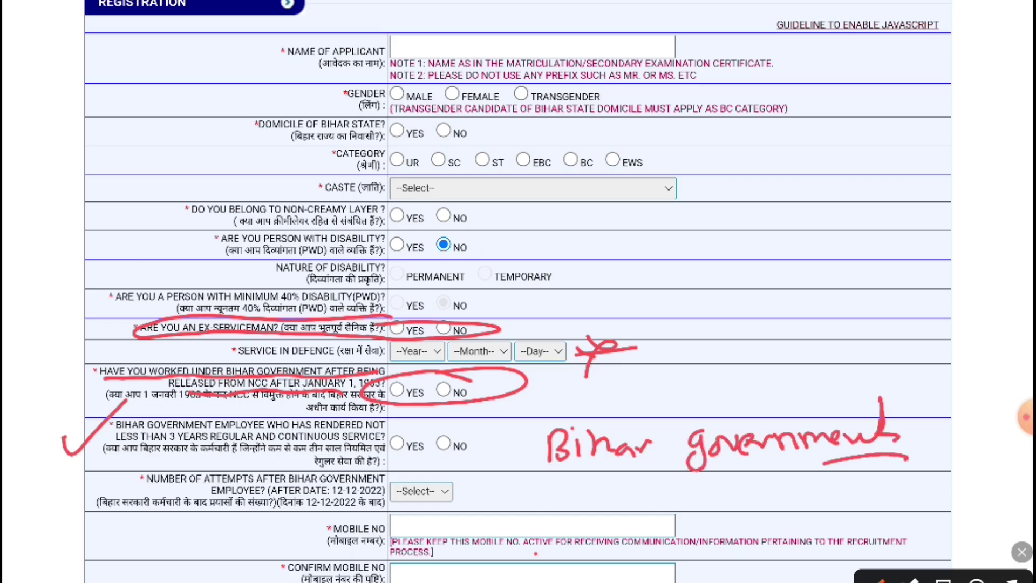
pyautogui.moveTo(854, 472); pyautogui.dragTo(922, 466)
# - Handwrite "3 years" with underlines above the Bihar government note, circle the employee question's Yes option, and clear the annotations
pyautogui.moveTo(563, 388)
pyautogui.mouseDown()
pyautogui.moveTo(575, 392)
pyautogui.moveTo(577, 417)
pyautogui.mouseUp()
pyautogui.moveTo(616, 378); pyautogui.dragTo(628, 413)
pyautogui.moveTo(642, 396)
pyautogui.mouseDown()
pyautogui.moveTo(662, 365)
pyautogui.moveTo(666, 396)
pyautogui.mouseUp()
pyautogui.moveTo(688, 378)
pyautogui.mouseDown()
pyautogui.moveTo(698, 395)
pyautogui.moveTo(714, 372)
pyautogui.mouseUp()
pyautogui.moveTo(738, 362)
pyautogui.mouseDown()
pyautogui.moveTo(714, 404)
pyautogui.moveTo(764, 401)
pyautogui.mouseUp()
pyautogui.moveTo(416, 428); pyautogui.dragTo(377, 465)
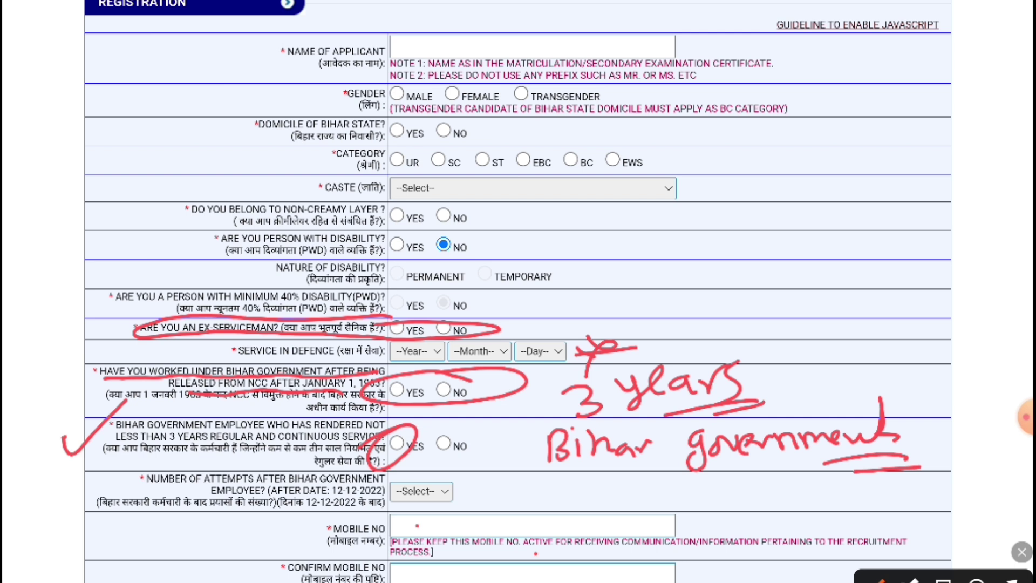
pyautogui.click(1022, 552)
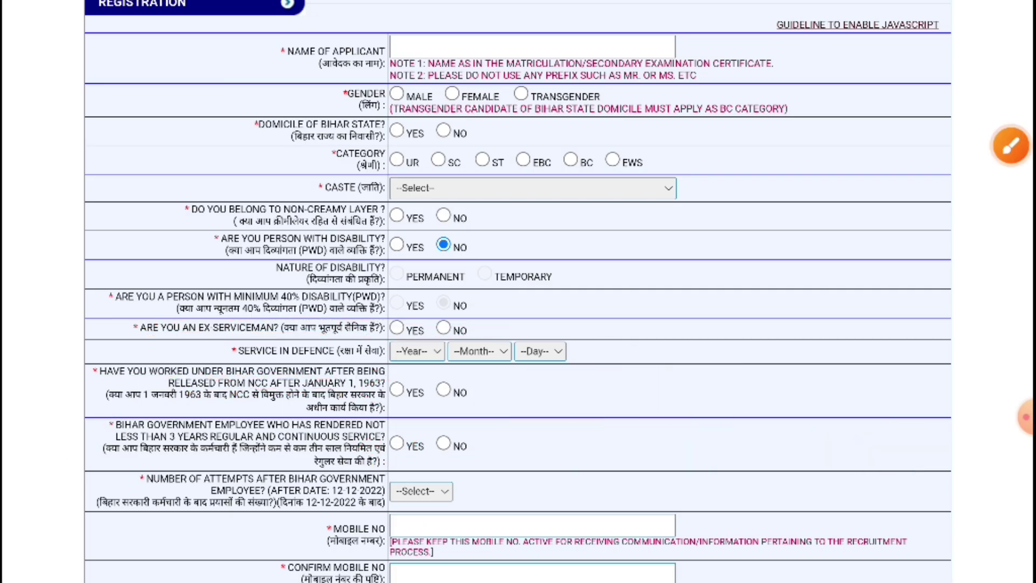
# - Switch the 3-year Bihar government employee answer between Yes and No, leaving it set to Yes
pyautogui.click(397, 443)
pyautogui.scroll(-3, 518, 324)
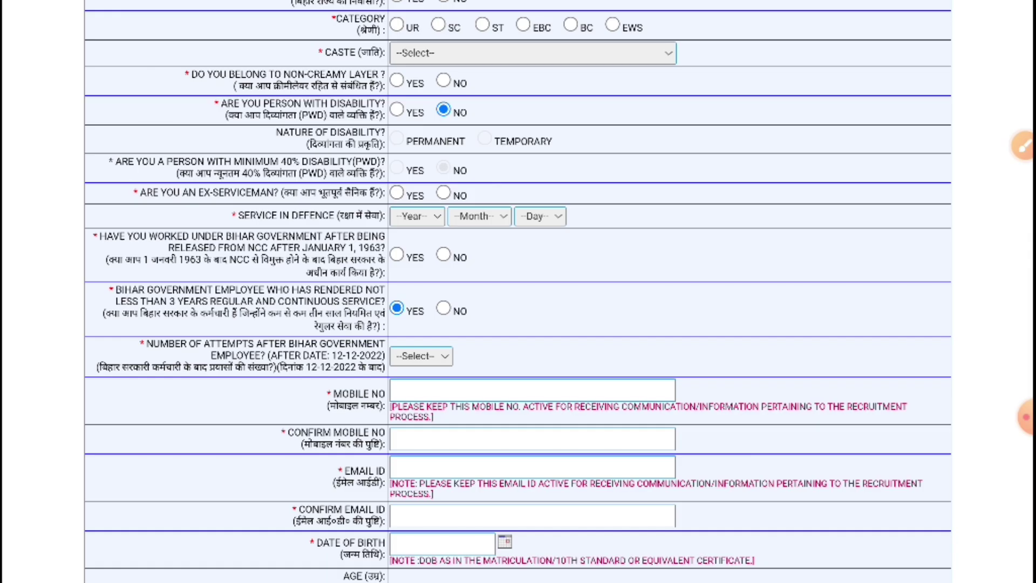
pyautogui.click(443, 308)
pyautogui.scroll(-1, 518, 292)
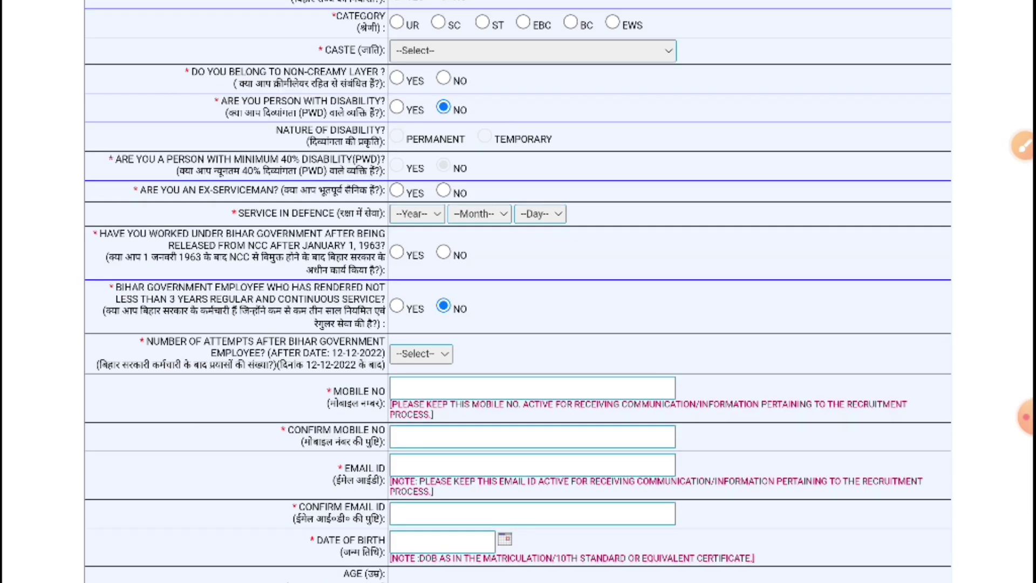
pyautogui.click(1026, 416)
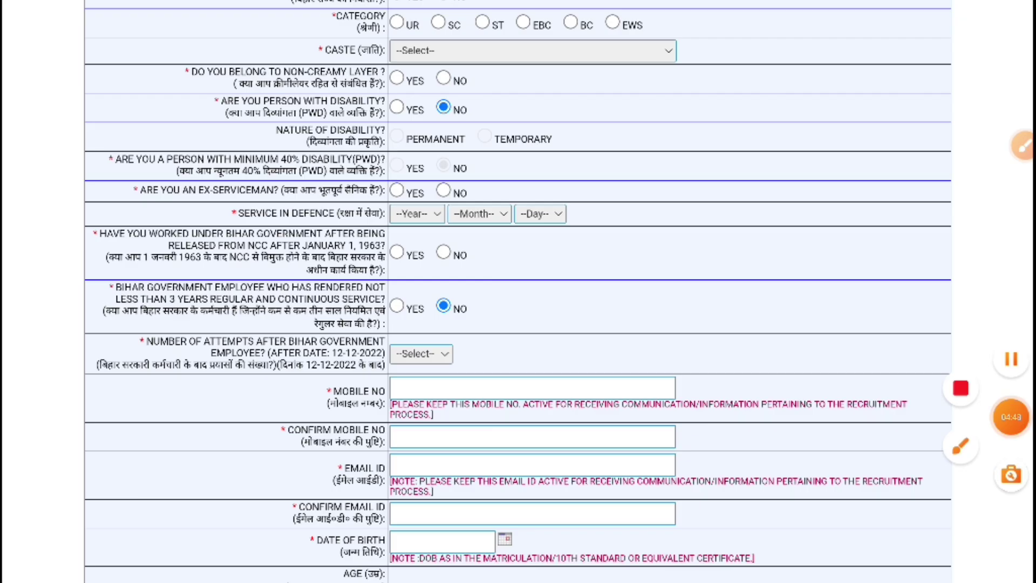
pyautogui.click(1011, 417)
pyautogui.click(396, 306)
pyautogui.scroll(1, 519, 292)
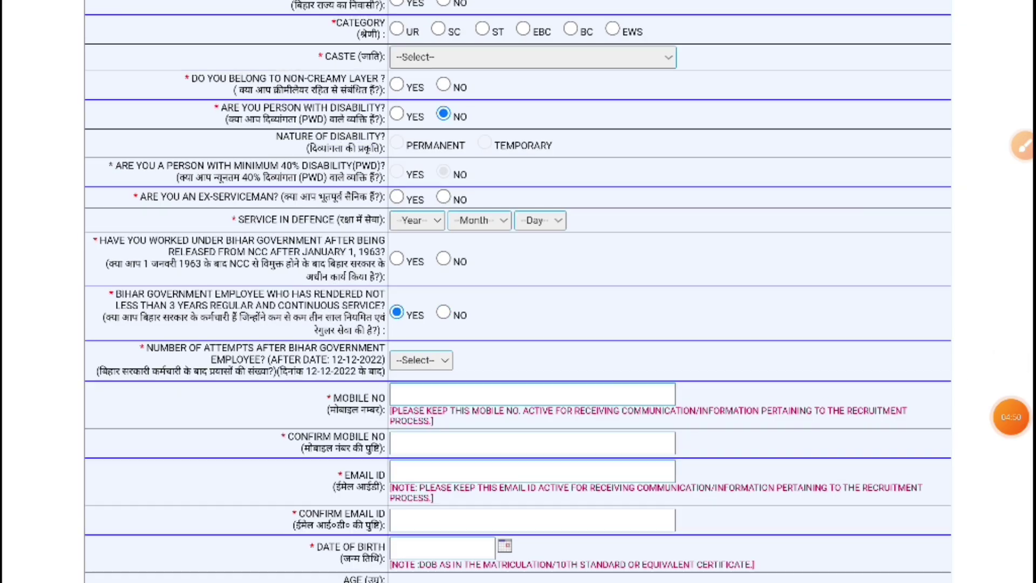
# - Draw a tick beside the 3-year Bihar government employee answer and handwrite "Joining Date" next to it, underlined
pyautogui.click(1024, 146)
pyautogui.moveTo(500, 311)
pyautogui.mouseDown()
pyautogui.moveTo(632, 289)
pyautogui.moveTo(693, 326)
pyautogui.moveTo(728, 294)
pyautogui.moveTo(813, 300)
pyautogui.mouseUp()
pyautogui.moveTo(834, 276)
pyautogui.mouseDown()
pyautogui.moveTo(848, 290)
pyautogui.moveTo(875, 279)
pyautogui.mouseUp()
pyautogui.moveTo(703, 331)
pyautogui.mouseDown()
pyautogui.moveTo(712, 357)
pyautogui.moveTo(750, 350)
pyautogui.mouseUp()
pyautogui.moveTo(769, 317)
pyautogui.mouseDown()
pyautogui.moveTo(767, 350)
pyautogui.moveTo(803, 324)
pyautogui.mouseUp()
pyautogui.moveTo(785, 338); pyautogui.dragTo(808, 343)
pyautogui.moveTo(740, 365); pyautogui.dragTo(846, 339)
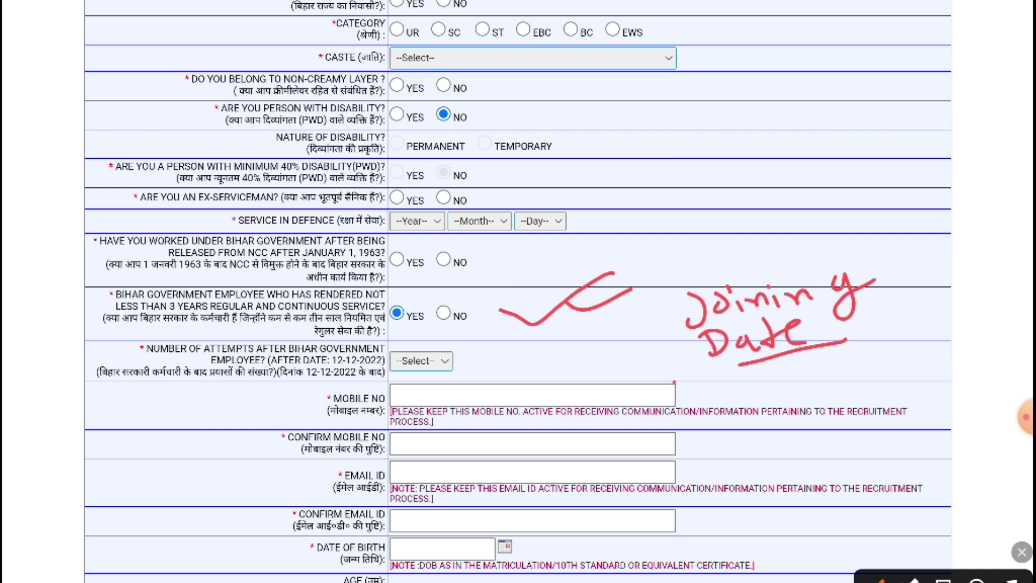
# - Handwrite "department" beside the joining date note, underline it twice, and clear the annotations
pyautogui.moveTo(891, 310)
pyautogui.mouseDown()
pyautogui.moveTo(892, 295)
pyautogui.moveTo(920, 340)
pyautogui.moveTo(983, 268)
pyautogui.moveTo(1002, 277)
pyautogui.moveTo(1023, 243)
pyautogui.mouseUp()
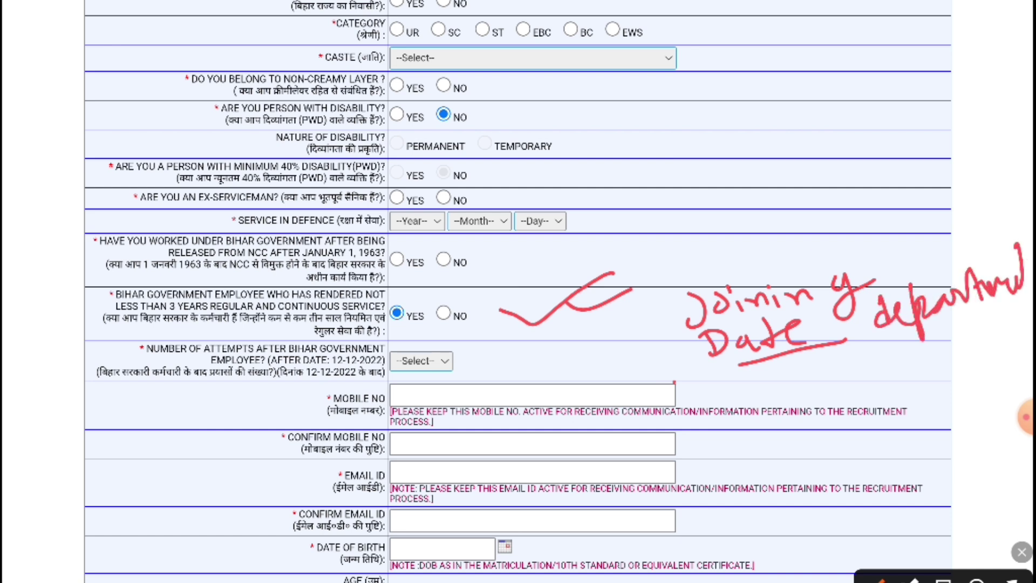
pyautogui.moveTo(930, 341); pyautogui.dragTo(1031, 304)
pyautogui.moveTo(966, 340); pyautogui.dragTo(1032, 318)
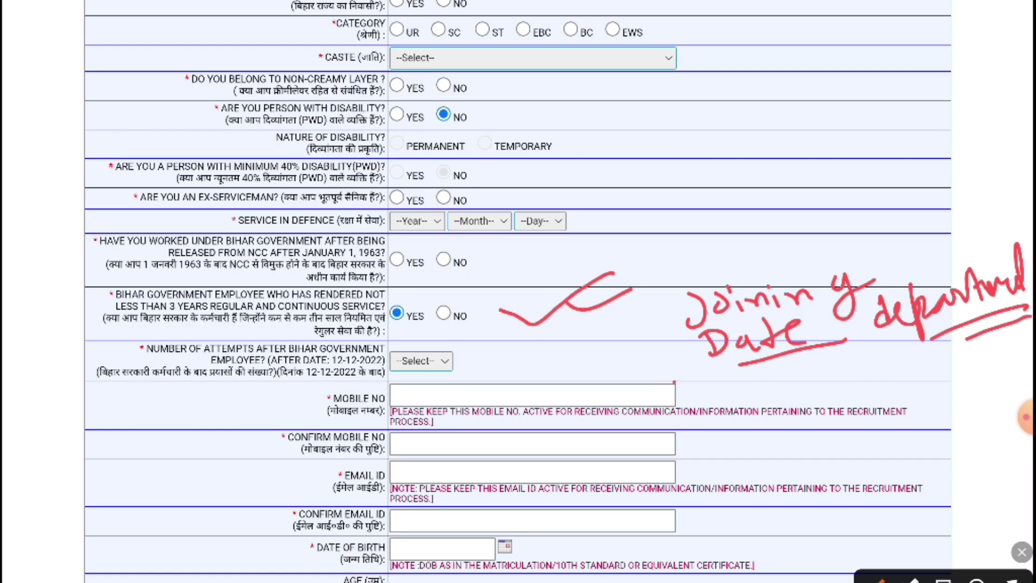
pyautogui.click(1022, 552)
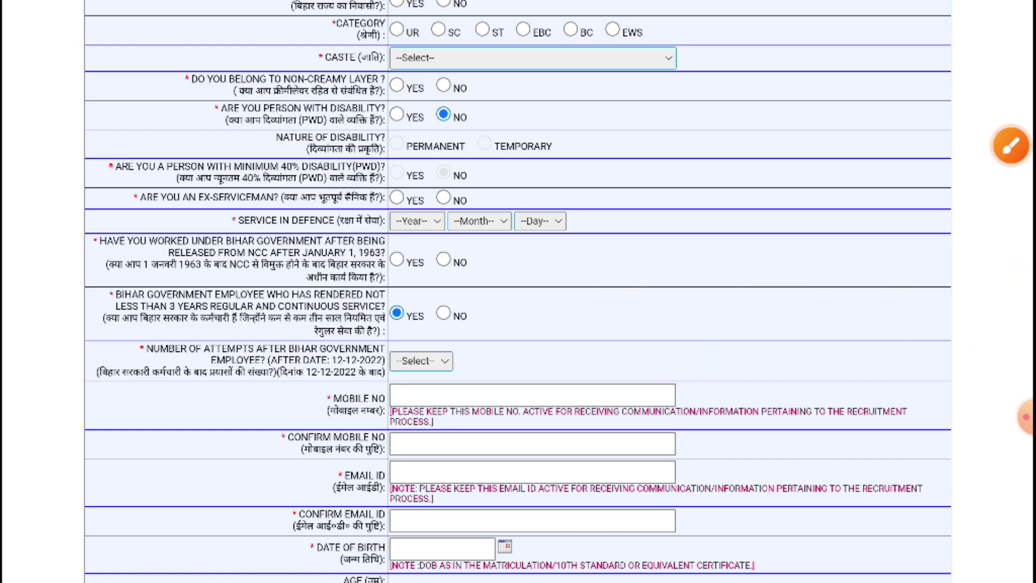
# - Open the choices for number of attempts after Bihar government employee and underline the question's label
pyautogui.scroll(-3, 518, 291)
pyautogui.click(421, 242)
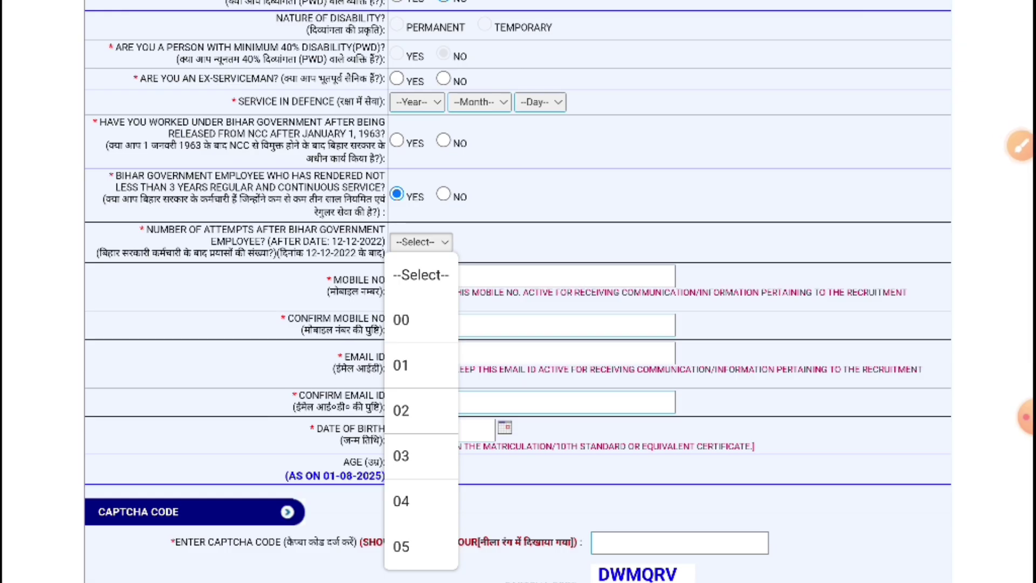
pyautogui.click(1025, 417)
pyautogui.click(961, 446)
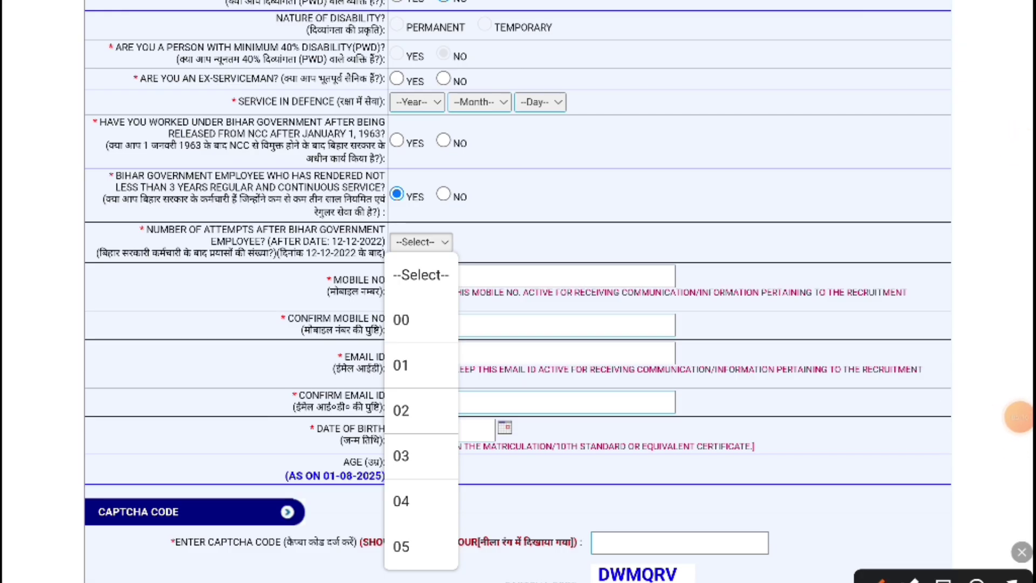
pyautogui.moveTo(107, 274); pyautogui.dragTo(370, 260)
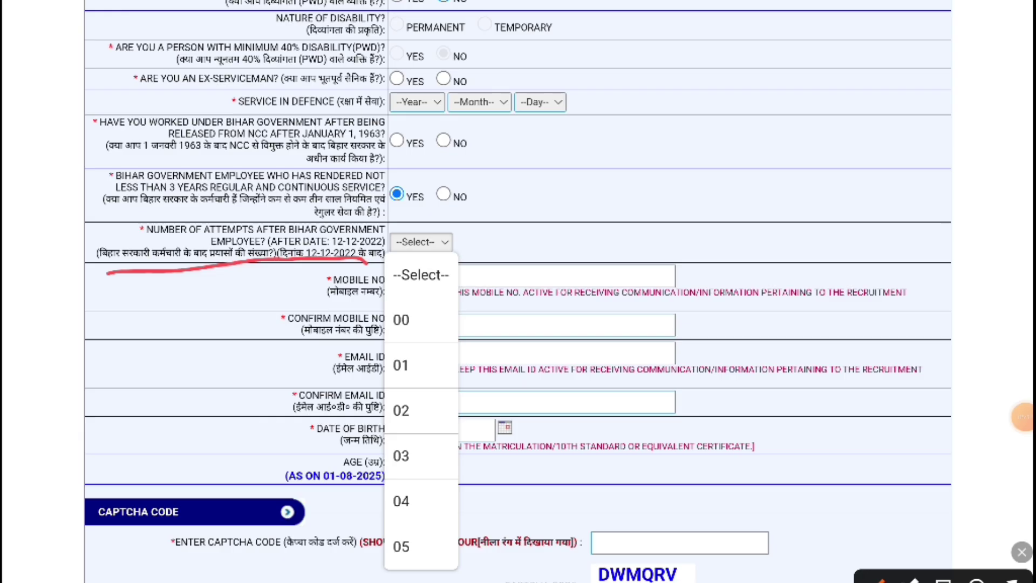
# - Handwrite "New comer" beside the number of attempts field, underline it, and circle the choices 00 to 05
pyautogui.moveTo(557, 257)
pyautogui.mouseDown()
pyautogui.moveTo(562, 237)
pyautogui.moveTo(580, 232)
pyautogui.mouseUp()
pyautogui.moveTo(596, 235)
pyautogui.mouseDown()
pyautogui.moveTo(591, 252)
pyautogui.moveTo(626, 216)
pyautogui.moveTo(683, 232)
pyautogui.mouseUp()
pyautogui.moveTo(693, 230)
pyautogui.mouseDown()
pyautogui.moveTo(759, 207)
pyautogui.moveTo(785, 181)
pyautogui.mouseUp()
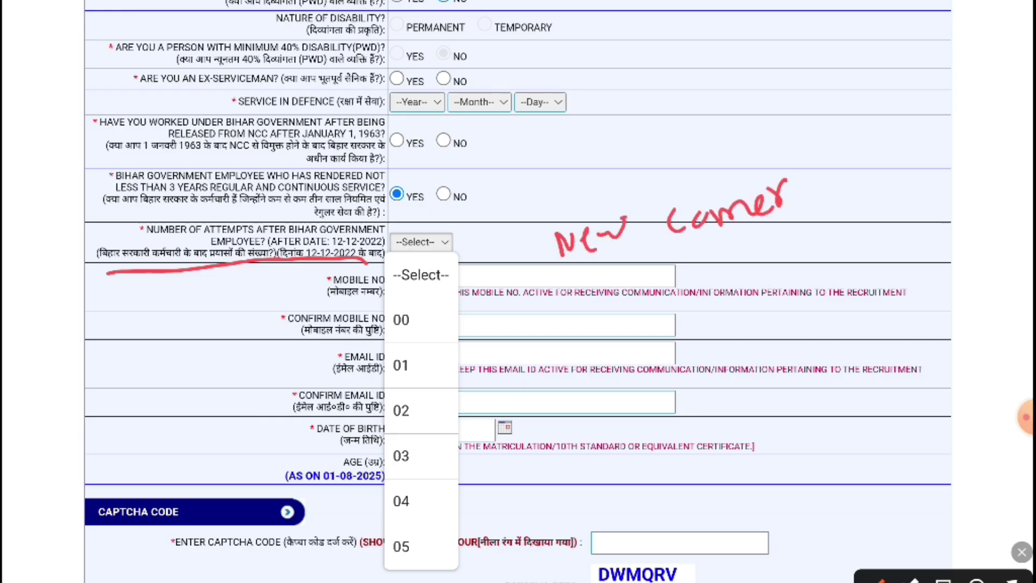
pyautogui.moveTo(760, 234); pyautogui.dragTo(815, 217)
pyautogui.moveTo(793, 235); pyautogui.dragTo(848, 212)
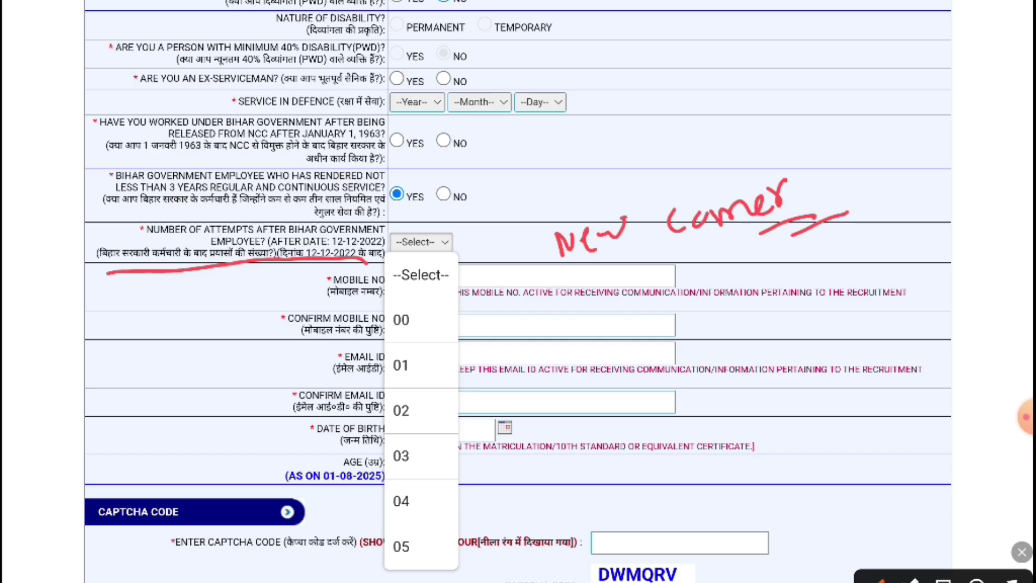
pyautogui.moveTo(788, 261); pyautogui.dragTo(874, 221)
pyautogui.moveTo(373, 265)
pyautogui.mouseDown()
pyautogui.moveTo(385, 383)
pyautogui.moveTo(472, 572)
pyautogui.moveTo(371, 261)
pyautogui.mouseUp()
# - Handwrite "BSSC" above the new comer note, circle and underline it, then clear the annotations and return to the attempts field
pyautogui.moveTo(659, 47); pyautogui.dragTo(662, 128)
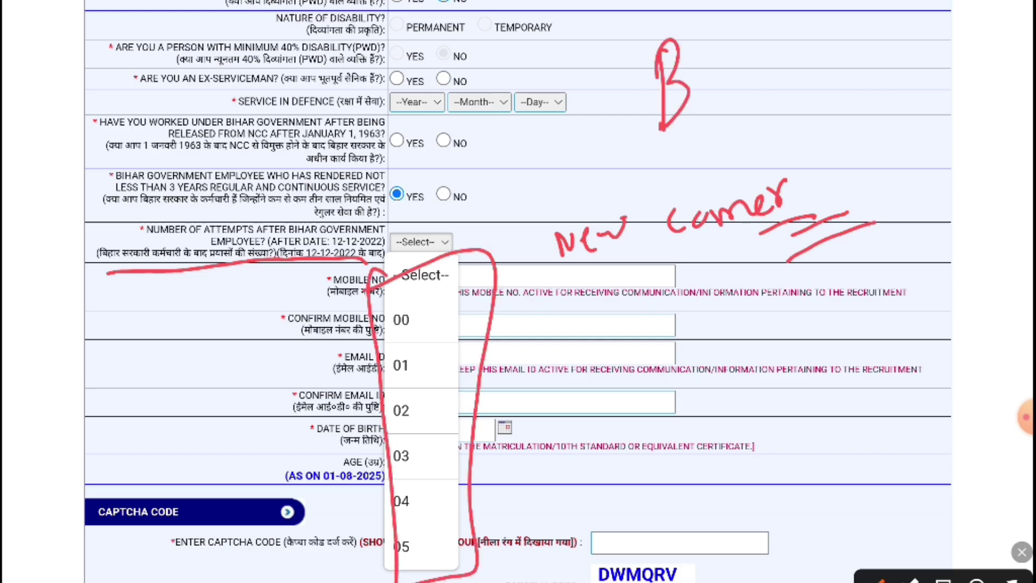
pyautogui.moveTo(722, 41); pyautogui.dragTo(702, 100)
pyautogui.moveTo(762, 38); pyautogui.dragTo(740, 83)
pyautogui.moveTo(823, 17)
pyautogui.mouseDown()
pyautogui.moveTo(789, 54)
pyautogui.moveTo(847, 38)
pyautogui.mouseUp()
pyautogui.moveTo(686, 144)
pyautogui.mouseDown()
pyautogui.moveTo(899, 22)
pyautogui.moveTo(694, 143)
pyautogui.mouseUp()
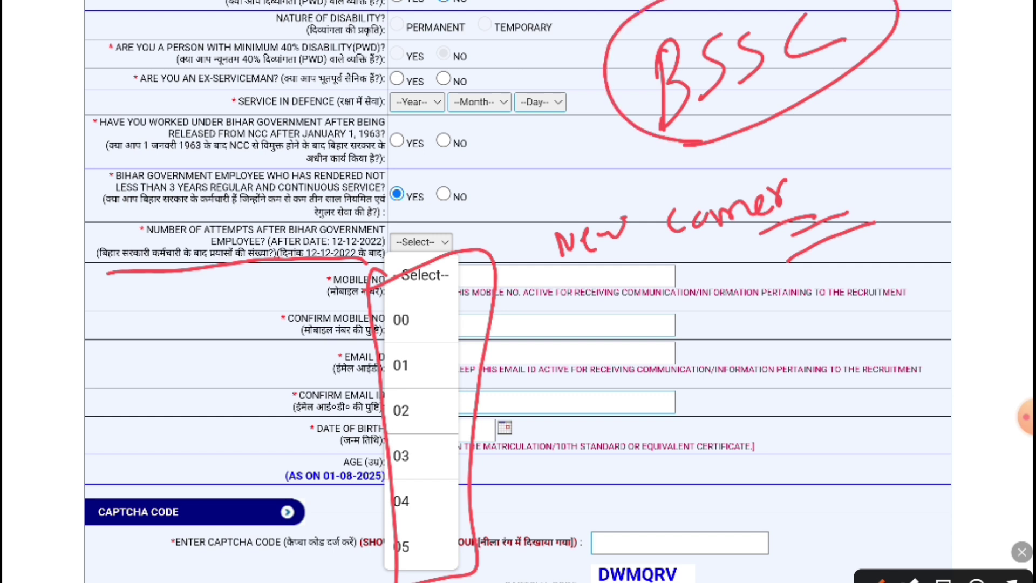
pyautogui.moveTo(626, 175); pyautogui.dragTo(899, 91)
pyautogui.moveTo(645, 168)
pyautogui.mouseDown()
pyautogui.moveTo(839, 113)
pyautogui.moveTo(858, 85)
pyautogui.moveTo(906, 76)
pyautogui.mouseUp()
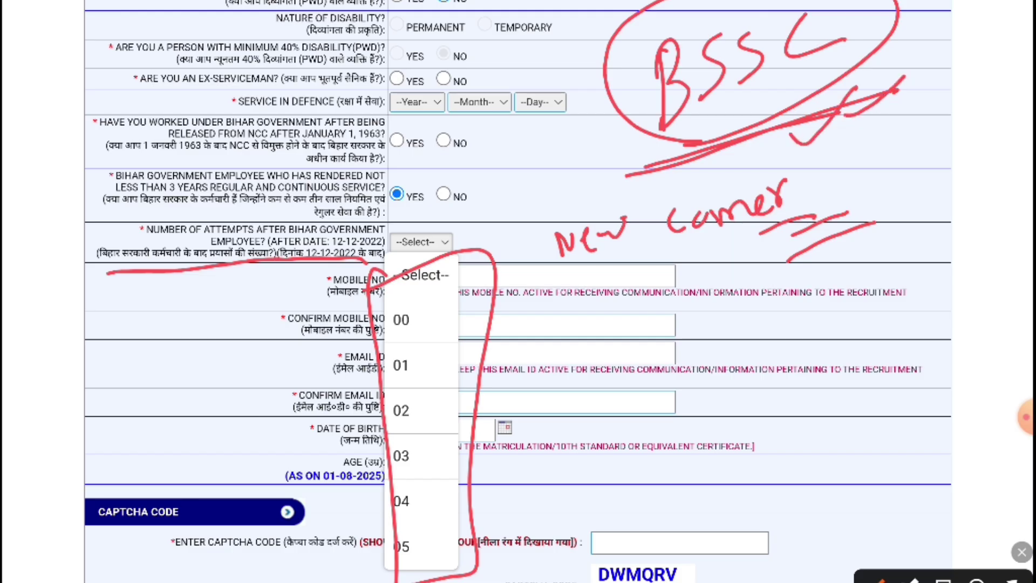
pyautogui.click(1022, 552)
pyautogui.click(421, 242)
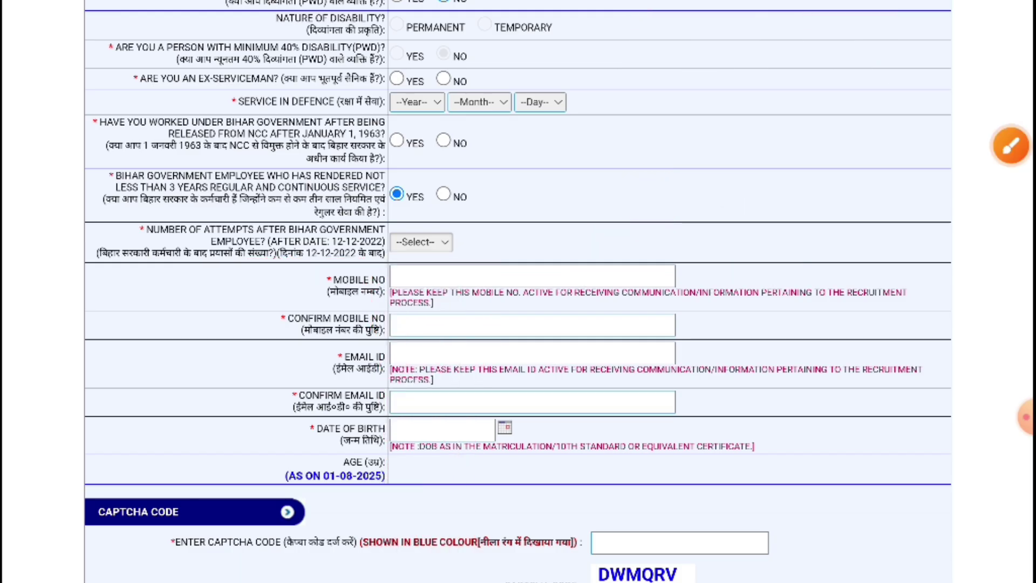
# - Switch on the annotation pen, underline the Mobile No field, and handwrite "confirm" beside the Confirm Mobile No field
pyautogui.click(421, 242)
pyautogui.click(421, 242)
pyautogui.click(1025, 417)
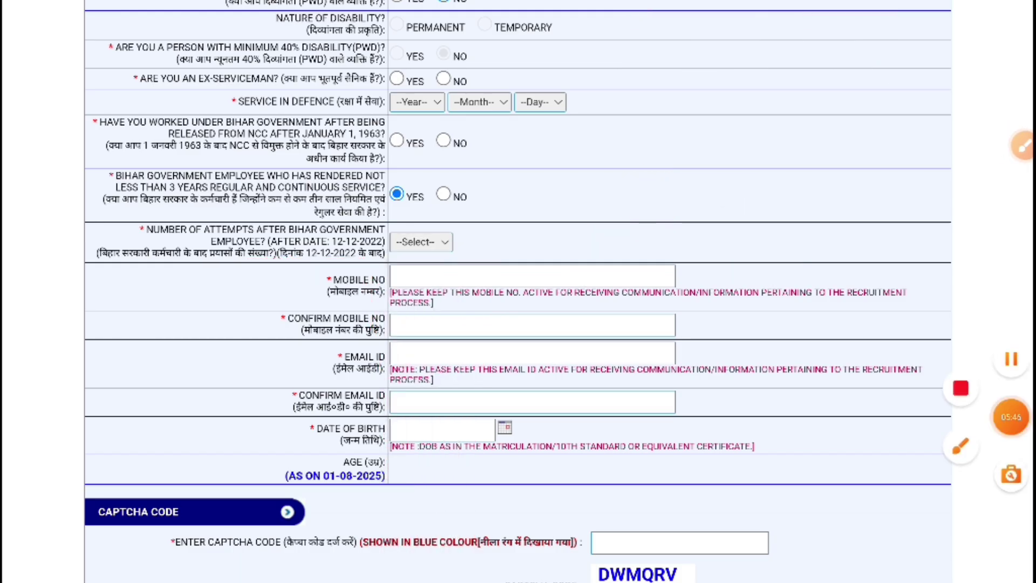
pyautogui.click(960, 446)
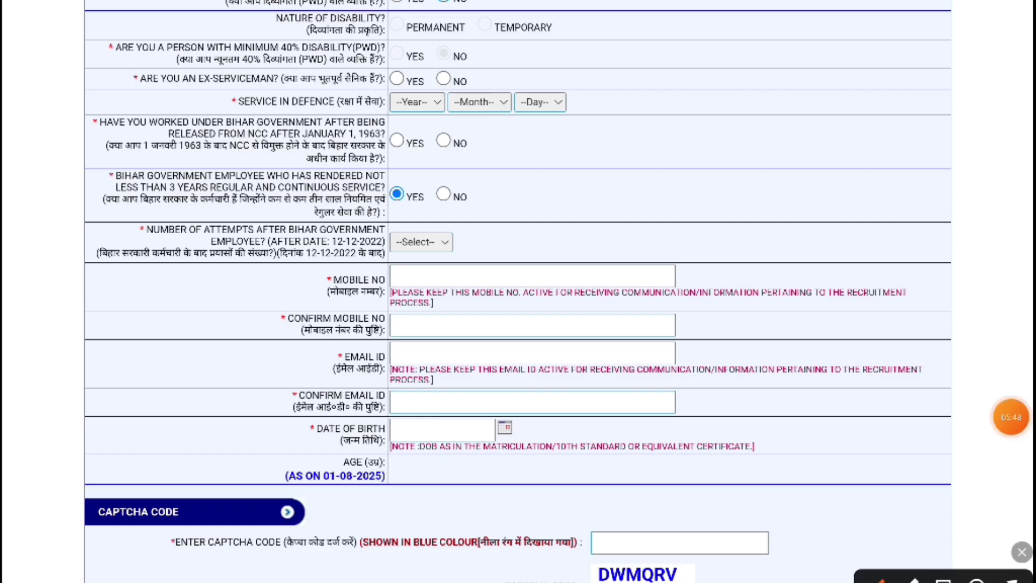
pyautogui.moveTo(378, 297); pyautogui.dragTo(762, 293)
pyautogui.moveTo(716, 320)
pyautogui.mouseDown()
pyautogui.moveTo(711, 338)
pyautogui.moveTo(723, 324)
pyautogui.mouseUp()
pyautogui.moveTo(733, 336); pyautogui.dragTo(758, 322)
pyautogui.moveTo(777, 290)
pyautogui.mouseDown()
pyautogui.moveTo(766, 343)
pyautogui.moveTo(784, 323)
pyautogui.mouseUp()
pyautogui.moveTo(780, 323)
pyautogui.mouseDown()
pyautogui.moveTo(789, 339)
pyautogui.moveTo(813, 321)
pyautogui.mouseUp()
pyautogui.moveTo(815, 336)
pyautogui.mouseDown()
pyautogui.moveTo(831, 320)
pyautogui.moveTo(864, 317)
pyautogui.mouseUp()
pyautogui.moveTo(861, 317); pyautogui.dragTo(870, 334)
pyautogui.moveTo(318, 372); pyautogui.dragTo(723, 362)
pyautogui.moveTo(583, 350)
pyautogui.mouseDown()
pyautogui.moveTo(594, 383)
pyautogui.moveTo(654, 360)
pyautogui.mouseUp()
pyautogui.moveTo(654, 344); pyautogui.dragTo(658, 363)
pyautogui.moveTo(665, 343)
pyautogui.mouseDown()
pyautogui.moveTo(667, 362)
pyautogui.moveTo(706, 362)
pyautogui.mouseUp()
pyautogui.moveTo(718, 348); pyautogui.dragTo(776, 361)
pyautogui.moveTo(365, 421)
pyautogui.mouseDown()
pyautogui.moveTo(737, 412)
pyautogui.moveTo(728, 415)
pyautogui.moveTo(783, 380)
pyautogui.mouseUp()
pyautogui.moveTo(759, 394); pyautogui.dragTo(852, 371)
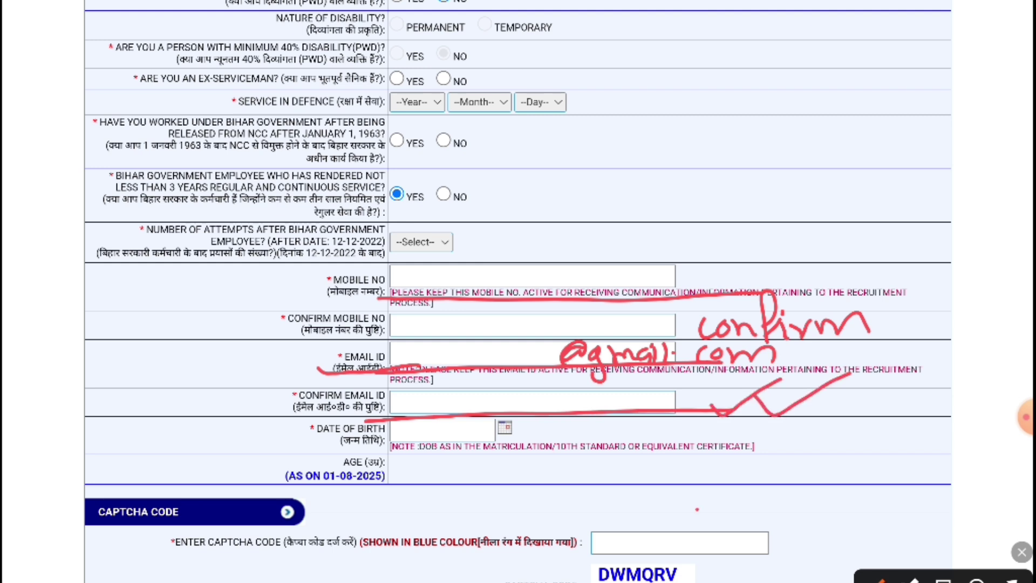
# - Circle the Date of Birth field, clear the annotations, and open its date picker
pyautogui.moveTo(517, 415)
pyautogui.mouseDown()
pyautogui.moveTo(356, 432)
pyautogui.moveTo(561, 414)
pyautogui.mouseUp()
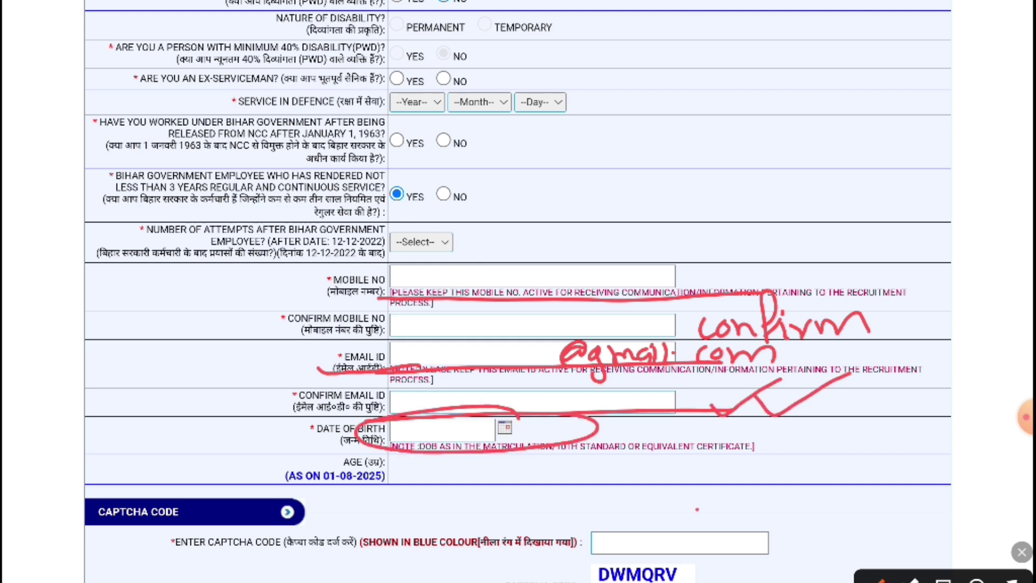
pyautogui.click(1022, 552)
pyautogui.click(505, 427)
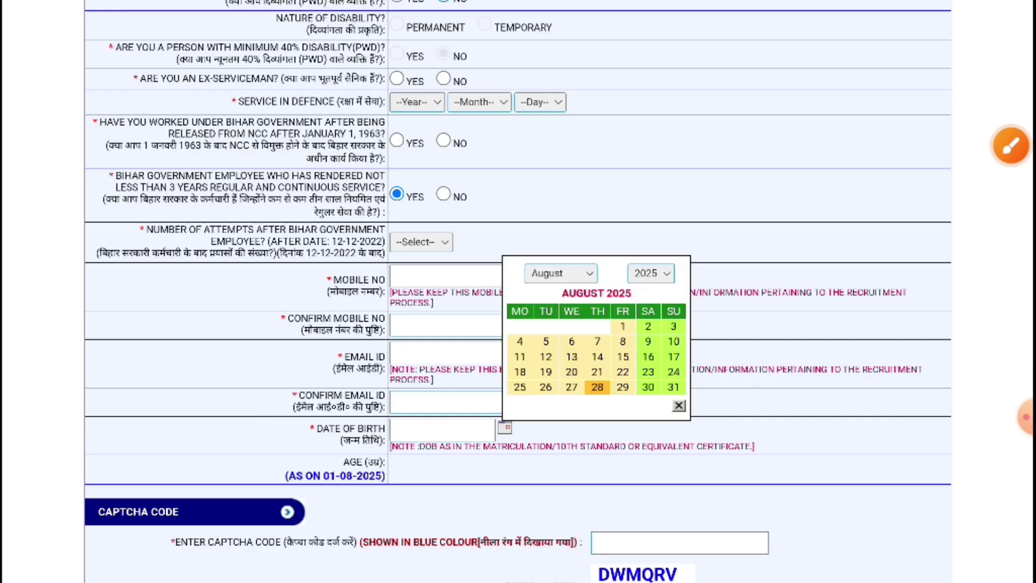
# - Circle the captcha entry field and the Save and Continue option, add two ticks beside it, and clear the annotations
pyautogui.scroll(-3, 518, 292)
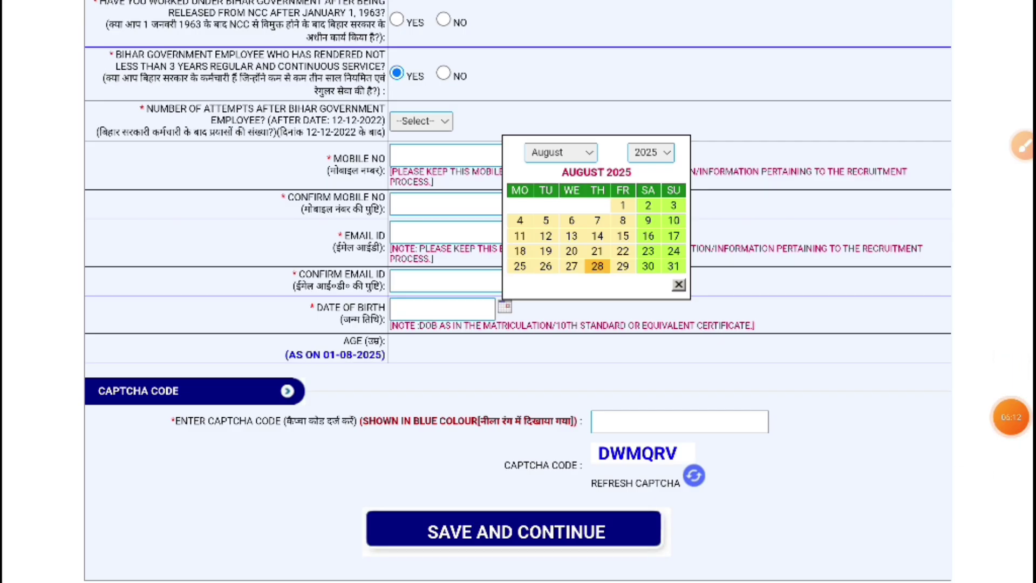
pyautogui.click(1022, 146)
pyautogui.moveTo(718, 397)
pyautogui.mouseDown()
pyautogui.moveTo(707, 456)
pyautogui.moveTo(631, 380)
pyautogui.mouseUp()
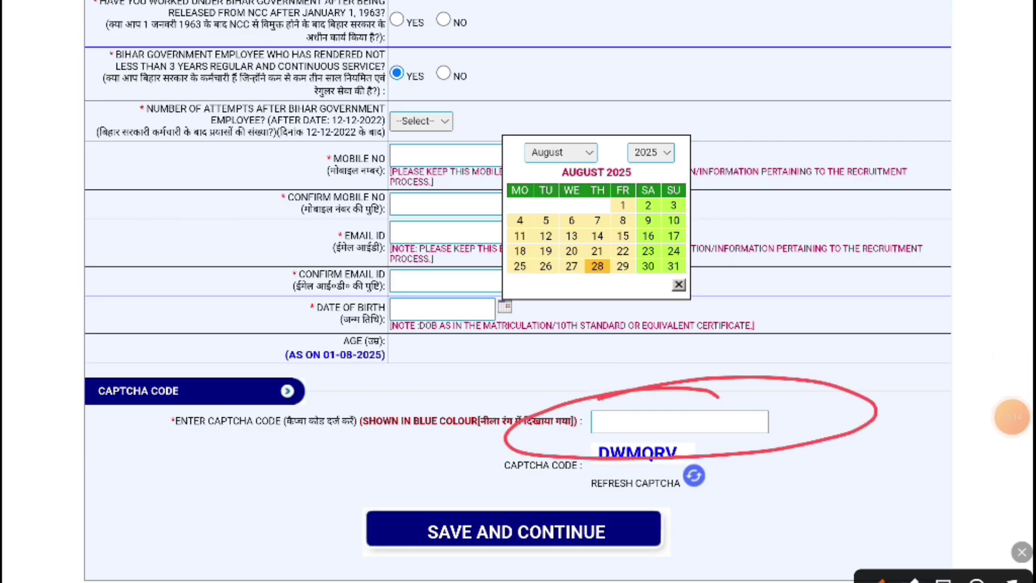
pyautogui.moveTo(583, 490)
pyautogui.mouseDown()
pyautogui.moveTo(394, 504)
pyautogui.moveTo(777, 518)
pyautogui.moveTo(496, 494)
pyautogui.mouseUp()
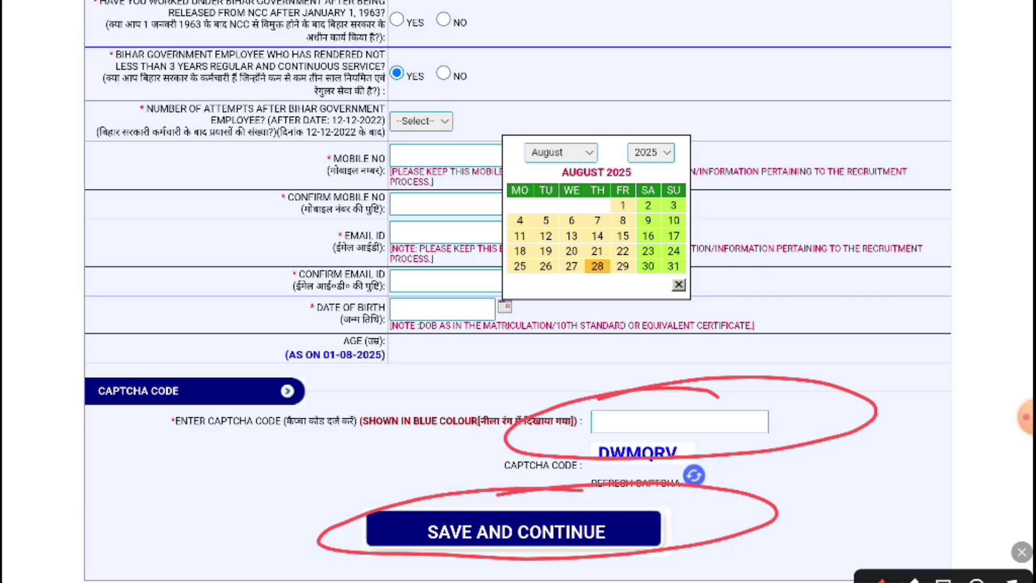
pyautogui.moveTo(687, 501)
pyautogui.mouseDown()
pyautogui.moveTo(769, 545)
pyautogui.moveTo(853, 489)
pyautogui.mouseUp()
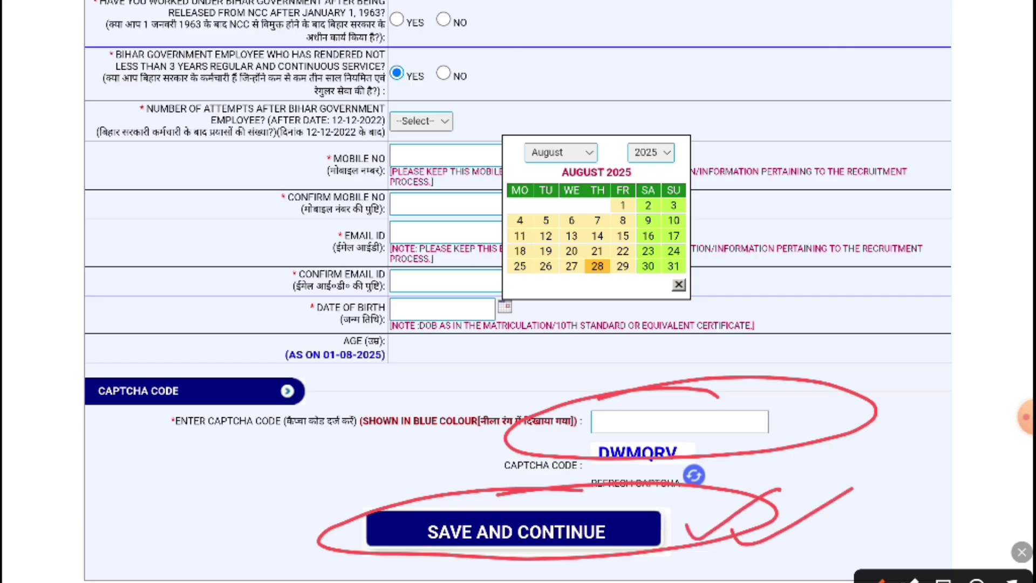
pyautogui.click(1021, 552)
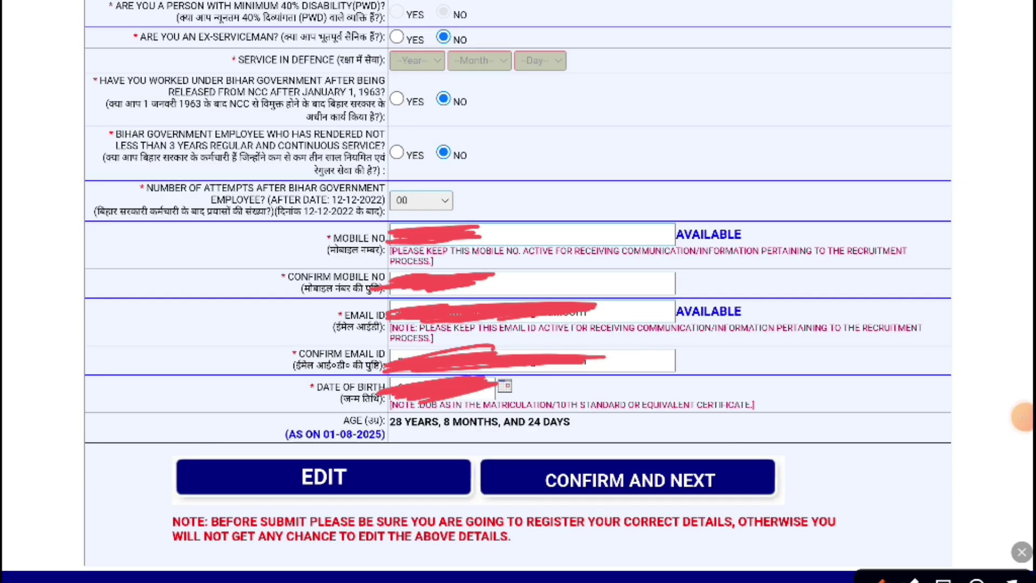
# - Bracket the filled-in registration details on both sides, then underline and tick the Edit option
pyautogui.moveTo(99, 1)
pyautogui.mouseDown()
pyautogui.moveTo(77, 246)
pyautogui.moveTo(285, 526)
pyautogui.mouseUp()
pyautogui.moveTo(859, 1)
pyautogui.mouseDown()
pyautogui.moveTo(944, 232)
pyautogui.moveTo(775, 546)
pyautogui.mouseUp()
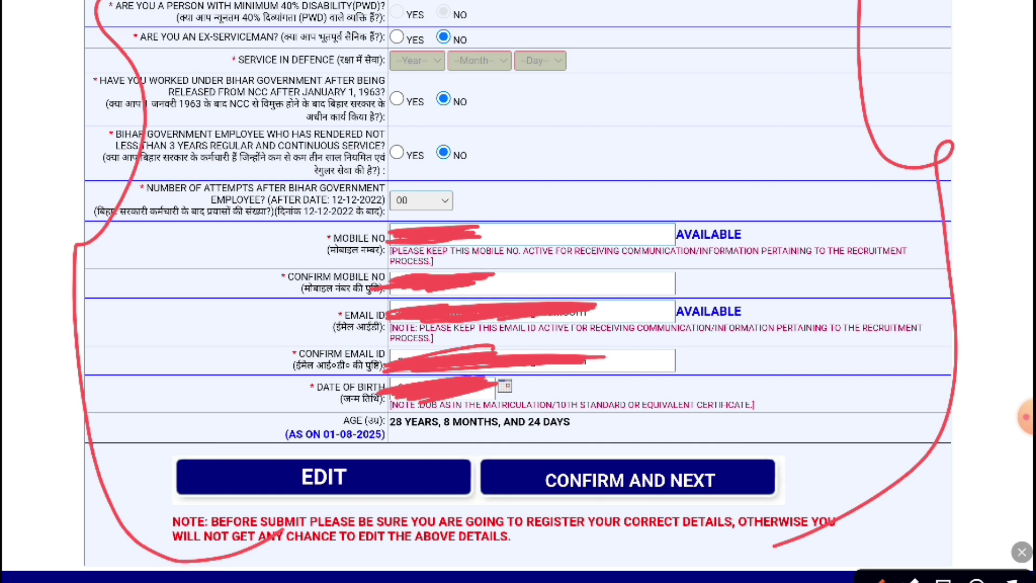
pyautogui.moveTo(207, 512); pyautogui.dragTo(447, 489)
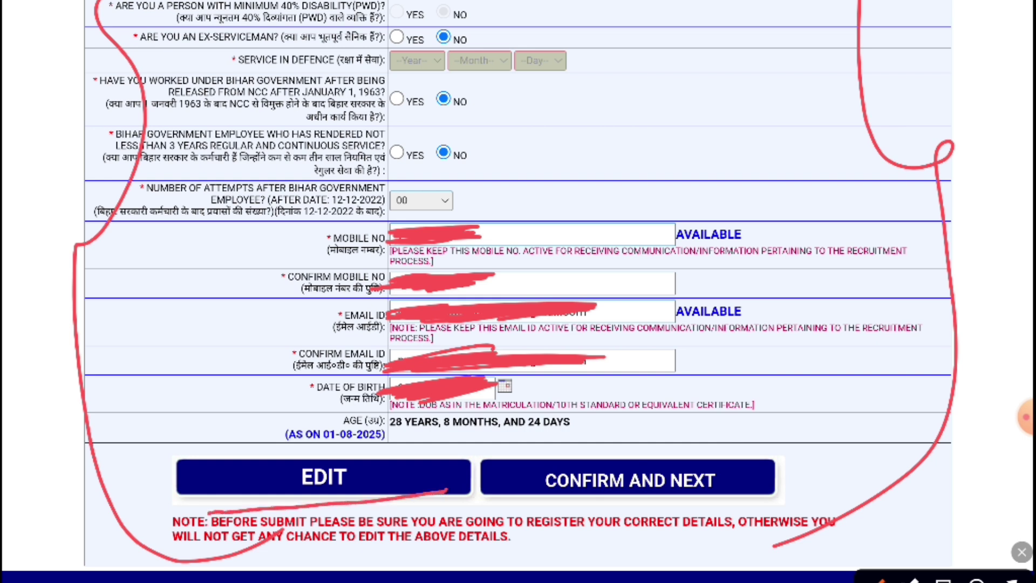
pyautogui.moveTo(149, 489)
pyautogui.mouseDown()
pyautogui.moveTo(191, 488)
pyautogui.moveTo(298, 411)
pyautogui.mouseUp()
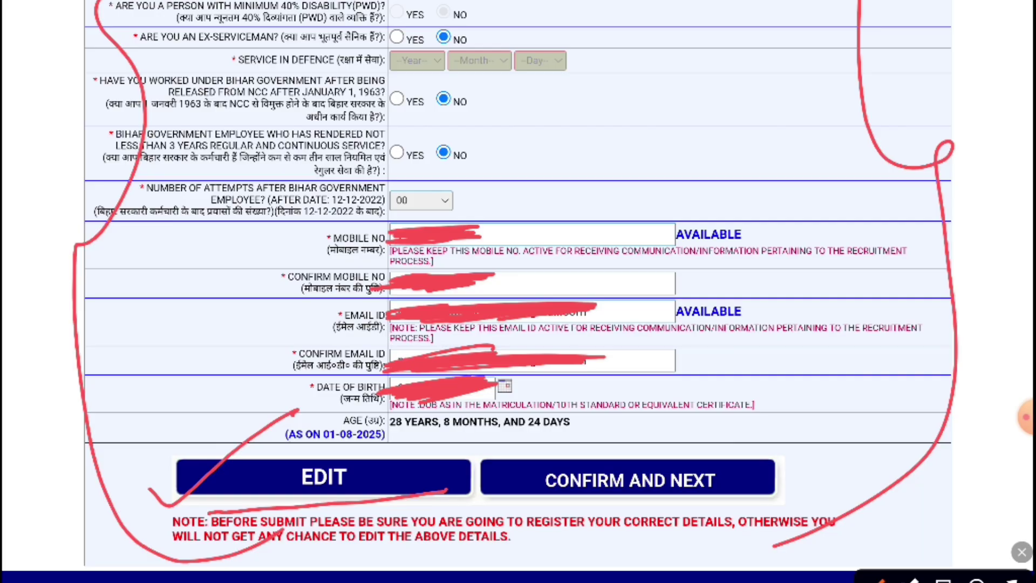
# - Handwrite and underline "Details" above the filled-in fields and draw a mark by the Confirm and Next option
pyautogui.moveTo(654, 32); pyautogui.dragTo(694, 98)
pyautogui.moveTo(625, 54)
pyautogui.mouseDown()
pyautogui.moveTo(692, 62)
pyautogui.moveTo(756, 33)
pyautogui.moveTo(812, 54)
pyautogui.mouseUp()
pyautogui.moveTo(804, 3)
pyautogui.mouseDown()
pyautogui.moveTo(818, 26)
pyautogui.moveTo(816, 83)
pyautogui.mouseUp()
pyautogui.moveTo(791, 87); pyautogui.dragTo(935, 24)
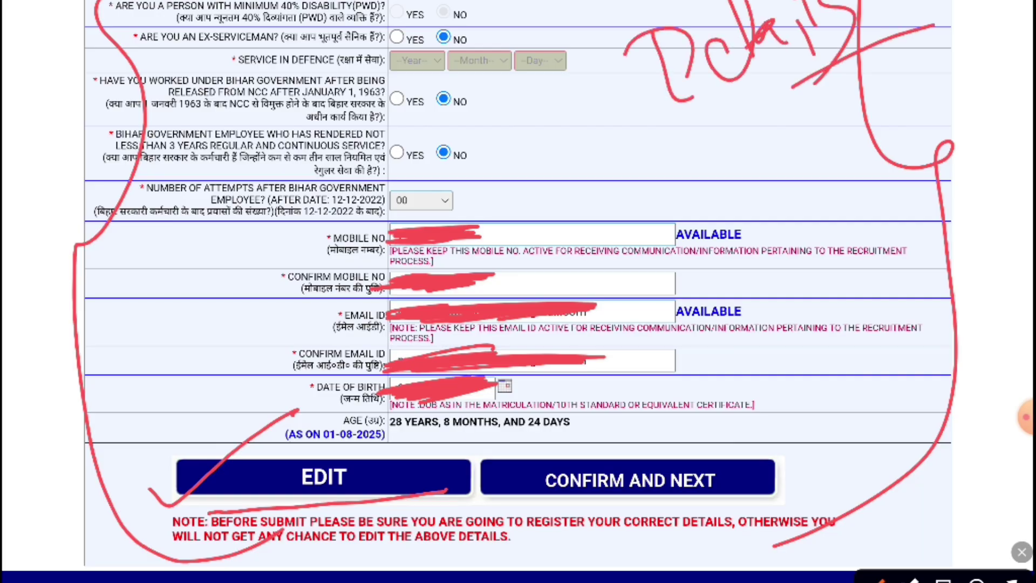
pyautogui.moveTo(665, 512)
pyautogui.mouseDown()
pyautogui.moveTo(891, 412)
pyautogui.moveTo(776, 488)
pyautogui.moveTo(901, 394)
pyautogui.mouseUp()
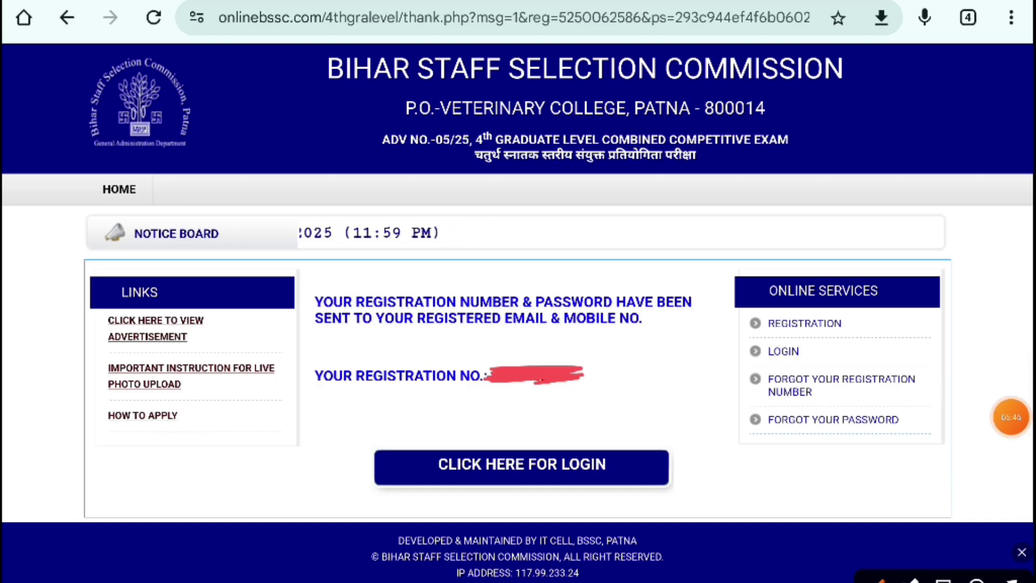
# - Handwrite "Confirm & next" above the registration success message and underline the word "next"
pyautogui.moveTo(448, 226); pyautogui.dragTo(467, 263)
pyautogui.moveTo(478, 241); pyautogui.dragTo(478, 242)
pyautogui.moveTo(488, 225)
pyautogui.mouseDown()
pyautogui.moveTo(506, 244)
pyautogui.moveTo(540, 238)
pyautogui.mouseUp()
pyautogui.moveTo(524, 223)
pyautogui.mouseDown()
pyautogui.moveTo(550, 199)
pyautogui.moveTo(556, 220)
pyautogui.mouseUp()
pyautogui.moveTo(561, 206)
pyautogui.mouseDown()
pyautogui.moveTo(577, 199)
pyautogui.moveTo(627, 223)
pyautogui.mouseUp()
pyautogui.moveTo(674, 188)
pyautogui.mouseDown()
pyautogui.moveTo(697, 217)
pyautogui.moveTo(684, 234)
pyautogui.mouseUp()
pyautogui.moveTo(751, 196)
pyautogui.mouseDown()
pyautogui.moveTo(785, 222)
pyautogui.moveTo(805, 222)
pyautogui.mouseUp()
pyautogui.moveTo(815, 205); pyautogui.dragTo(826, 232)
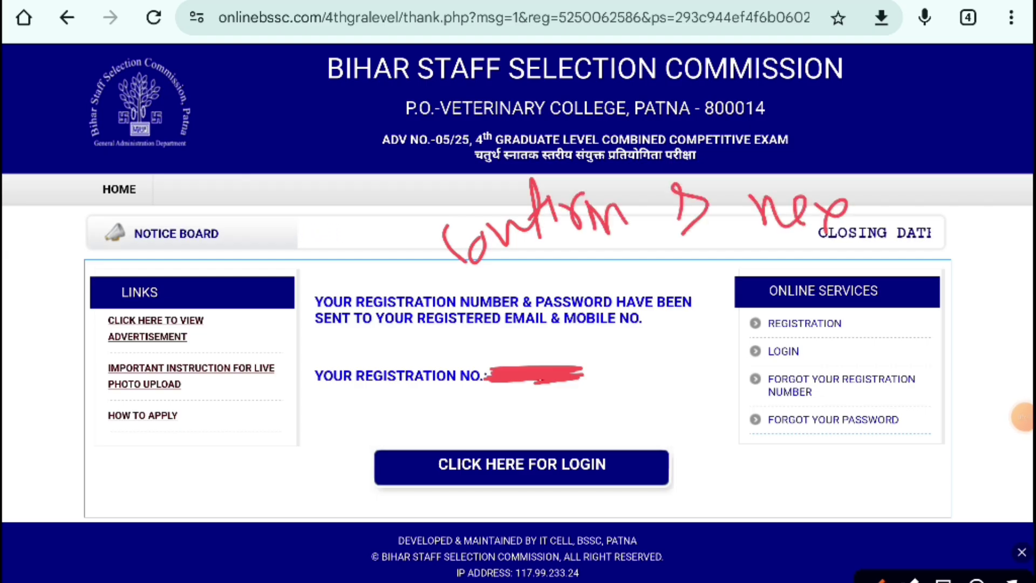
pyautogui.moveTo(855, 176); pyautogui.dragTo(873, 223)
pyautogui.moveTo(857, 204); pyautogui.dragTo(899, 193)
pyautogui.moveTo(674, 258); pyautogui.dragTo(737, 250)
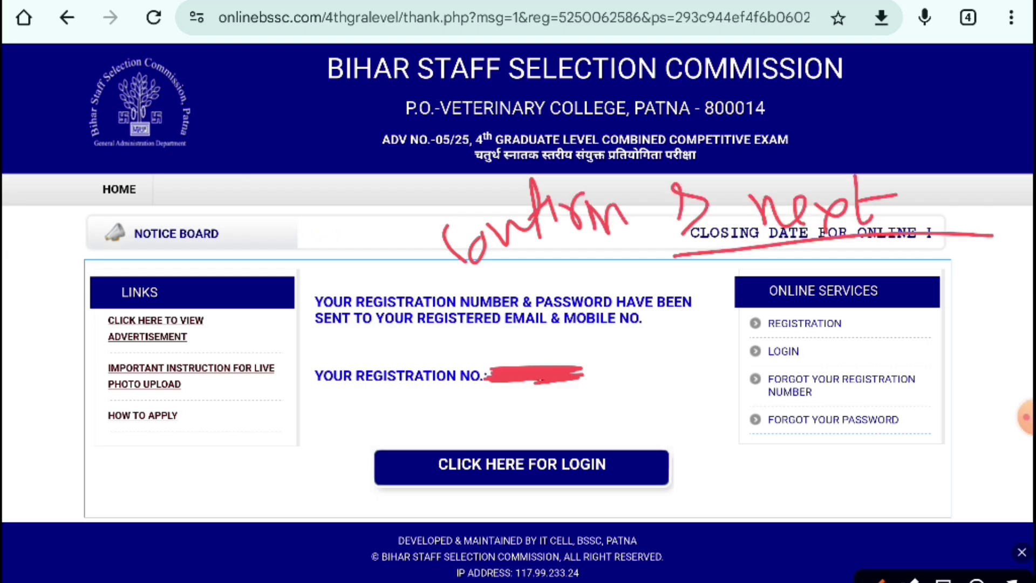
# - Circle and underline the registration number line on the success page
pyautogui.moveTo(306, 403); pyautogui.dragTo(641, 383)
pyautogui.moveTo(370, 408); pyautogui.dragTo(619, 400)
pyautogui.moveTo(616, 356)
pyautogui.mouseDown()
pyautogui.moveTo(636, 362)
pyautogui.moveTo(276, 389)
pyautogui.moveTo(588, 346)
pyautogui.mouseUp()
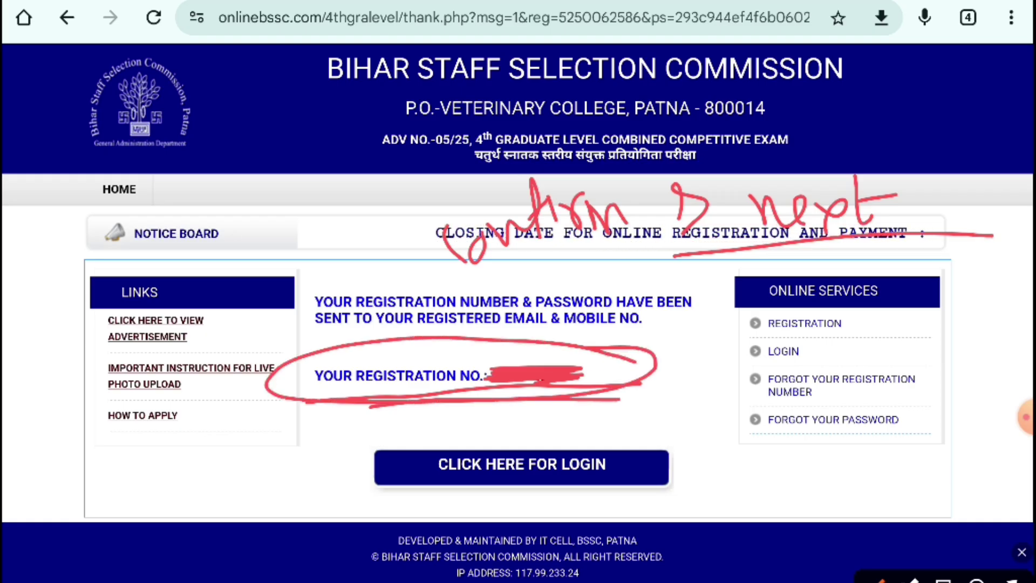
# - Handwrite and underline "SMS" beside the login option, and underline "registered email & mobile" in the success message
pyautogui.moveTo(759, 398); pyautogui.dragTo(792, 463)
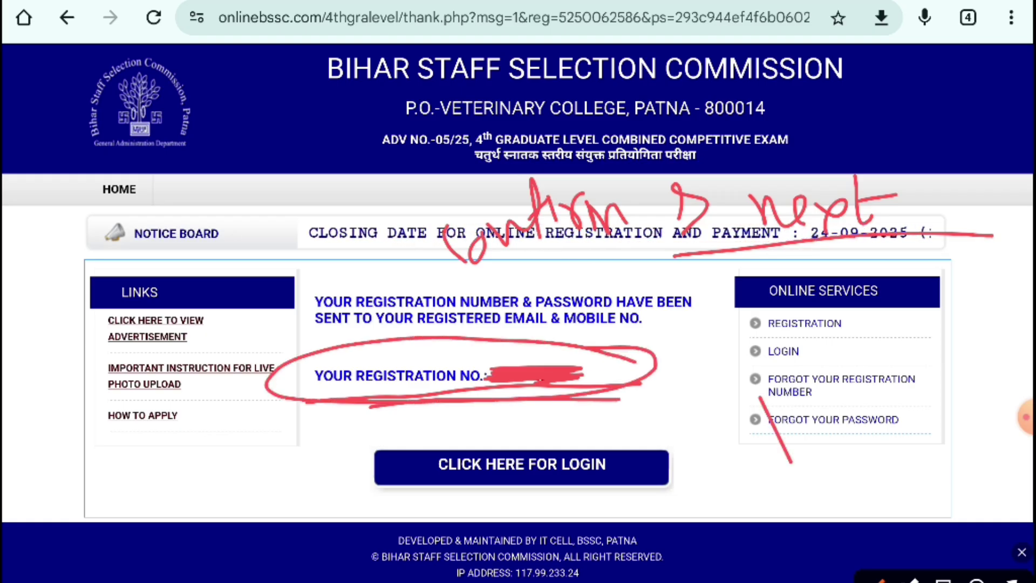
pyautogui.moveTo(722, 422); pyautogui.dragTo(735, 469)
pyautogui.moveTo(764, 399); pyautogui.dragTo(816, 402)
pyautogui.moveTo(863, 354); pyautogui.dragTo(842, 426)
pyautogui.moveTo(789, 478); pyautogui.dragTo(939, 400)
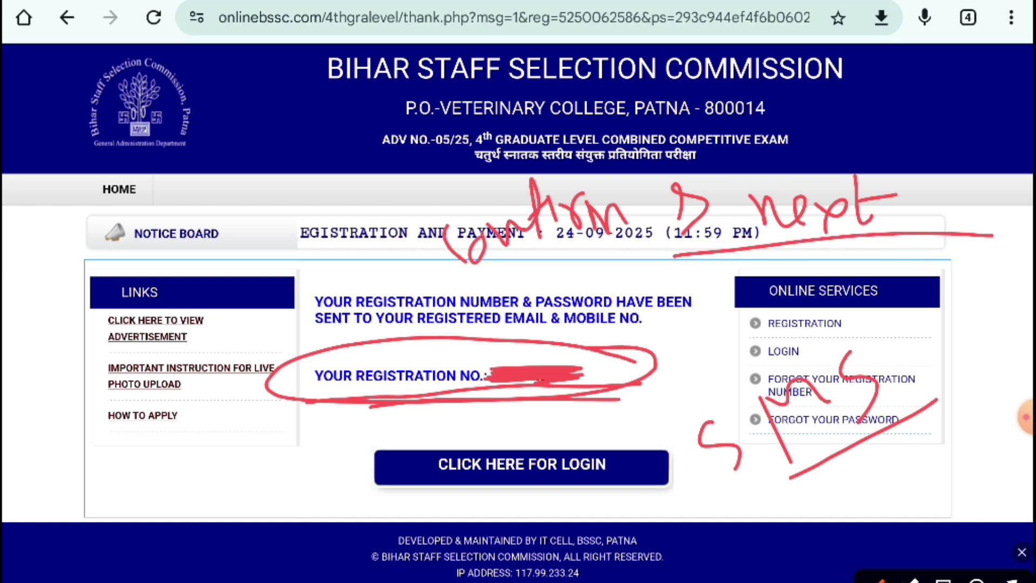
pyautogui.moveTo(410, 329); pyautogui.dragTo(625, 327)
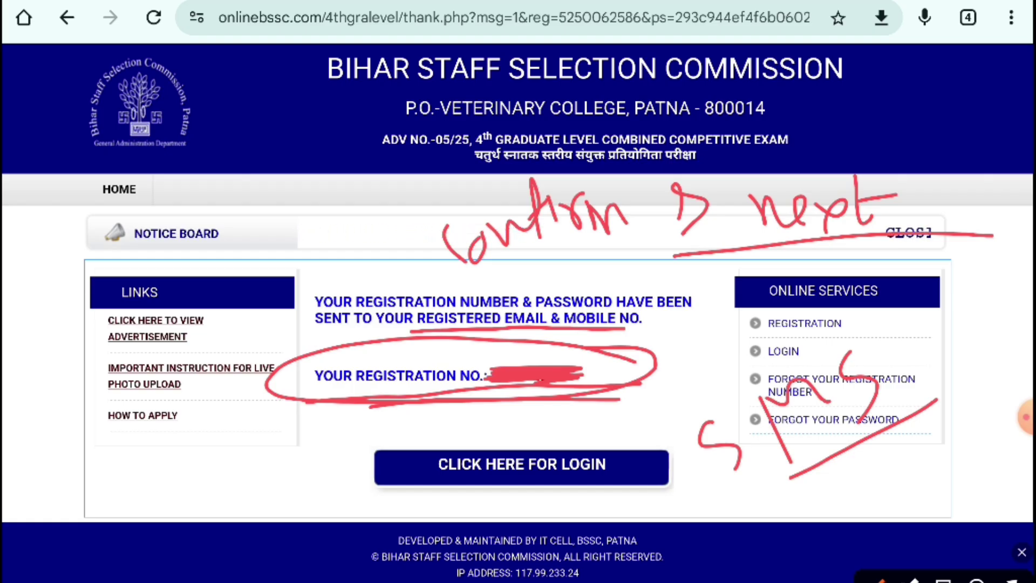
# - Handwrite a note beside the Click Here for Login option and underline it
pyautogui.moveTo(41, 478)
pyautogui.mouseDown()
pyautogui.moveTo(60, 505)
pyautogui.moveTo(103, 486)
pyautogui.moveTo(127, 492)
pyautogui.moveTo(172, 479)
pyautogui.moveTo(192, 443)
pyautogui.mouseUp()
pyautogui.moveTo(465, 406); pyautogui.dragTo(569, 384)
pyautogui.moveTo(210, 459); pyautogui.dragTo(224, 476)
pyautogui.moveTo(246, 435); pyautogui.dragTo(240, 467)
pyautogui.moveTo(232, 453); pyautogui.dragTo(317, 456)
pyautogui.moveTo(193, 494)
pyautogui.mouseDown()
pyautogui.moveTo(208, 552)
pyautogui.moveTo(237, 515)
pyautogui.moveTo(269, 511)
pyautogui.moveTo(324, 475)
pyautogui.moveTo(348, 432)
pyautogui.mouseUp()
pyautogui.moveTo(341, 504); pyautogui.dragTo(388, 489)
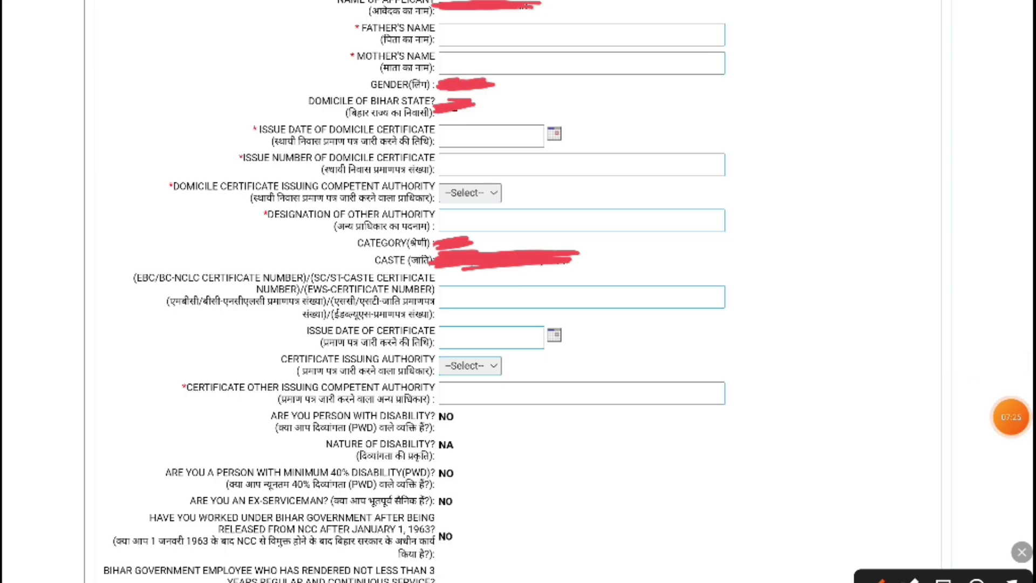
# - Handwrite "Login" beside the parents' name fields of the application form and underline it
pyautogui.moveTo(923, 274); pyautogui.dragTo(943, 252)
pyautogui.moveTo(777, 34)
pyautogui.mouseDown()
pyautogui.moveTo(789, 61)
pyautogui.moveTo(820, 41)
pyautogui.moveTo(846, 66)
pyautogui.mouseUp()
pyautogui.moveTo(857, 29); pyautogui.dragTo(888, 16)
pyautogui.moveTo(808, 96); pyautogui.dragTo(928, 37)
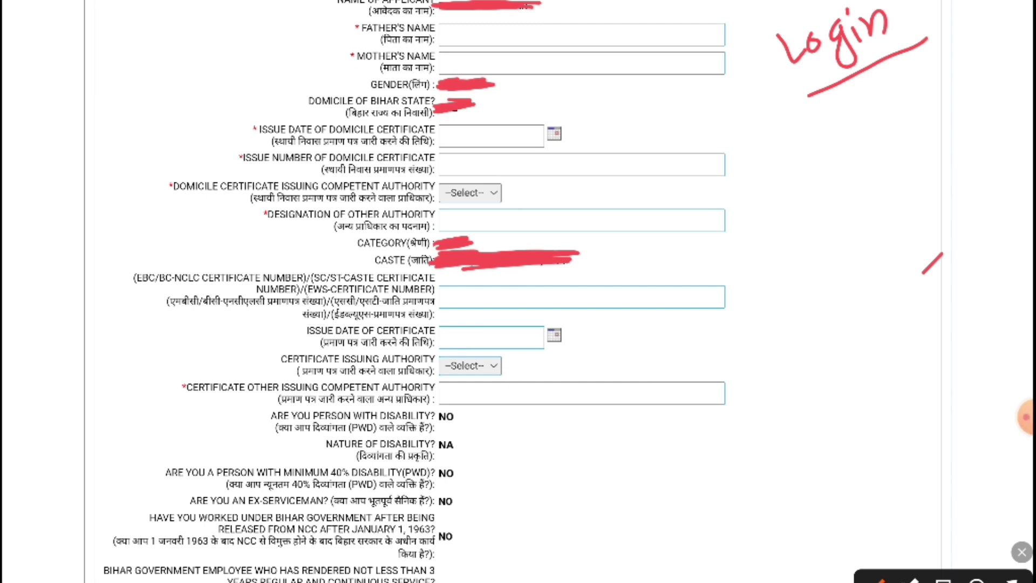
# - Tick the applicant's name, underline the Father's Name field, and add ticks around the Mother's Name and Gender fields
pyautogui.moveTo(561, 5); pyautogui.dragTo(608, 1)
pyautogui.moveTo(430, 52); pyautogui.dragTo(731, 46)
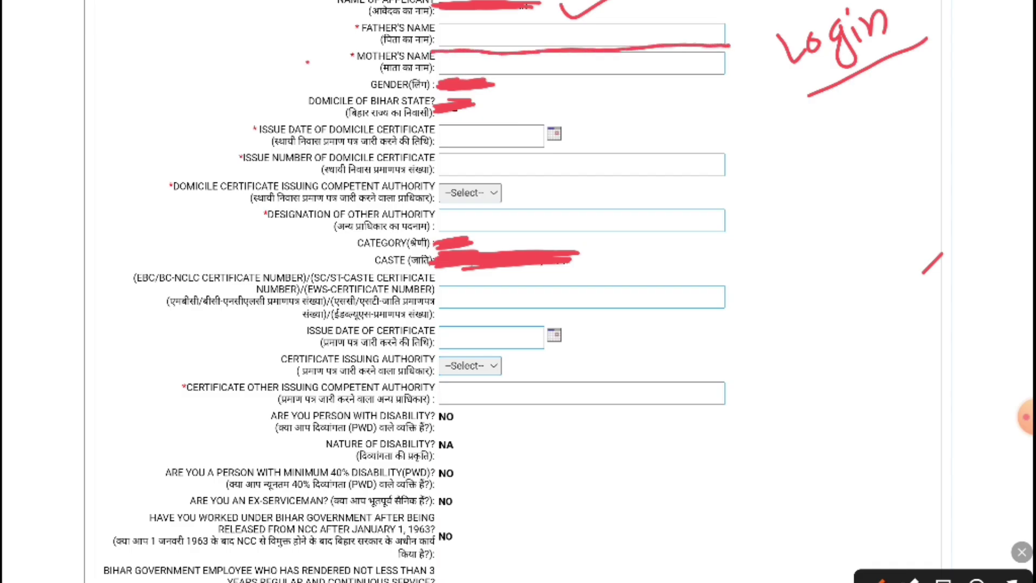
pyautogui.moveTo(308, 62); pyautogui.dragTo(370, 39)
pyautogui.moveTo(603, 79); pyautogui.dragTo(700, 67)
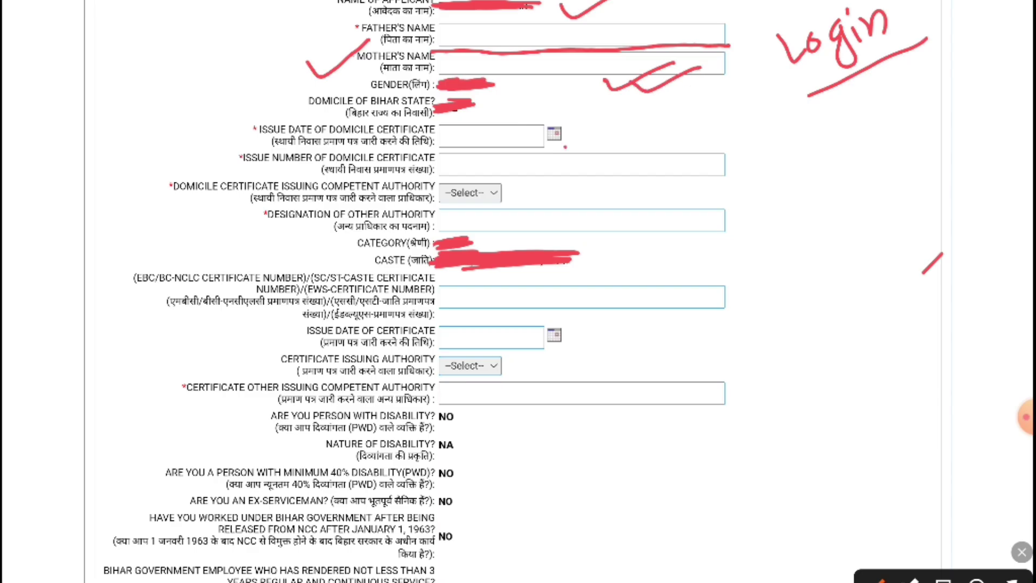
# - Handwrite "Residential certificate" and "Date" at the domicile issue date, and "Refr" at the issue number with its label underlined
pyautogui.moveTo(565, 147)
pyautogui.mouseDown()
pyautogui.moveTo(603, 125)
pyautogui.moveTo(607, 141)
pyautogui.moveTo(715, 135)
pyautogui.moveTo(751, 108)
pyautogui.moveTo(826, 127)
pyautogui.moveTo(874, 108)
pyautogui.moveTo(891, 76)
pyautogui.moveTo(912, 97)
pyautogui.moveTo(947, 81)
pyautogui.moveTo(1001, 95)
pyautogui.mouseUp()
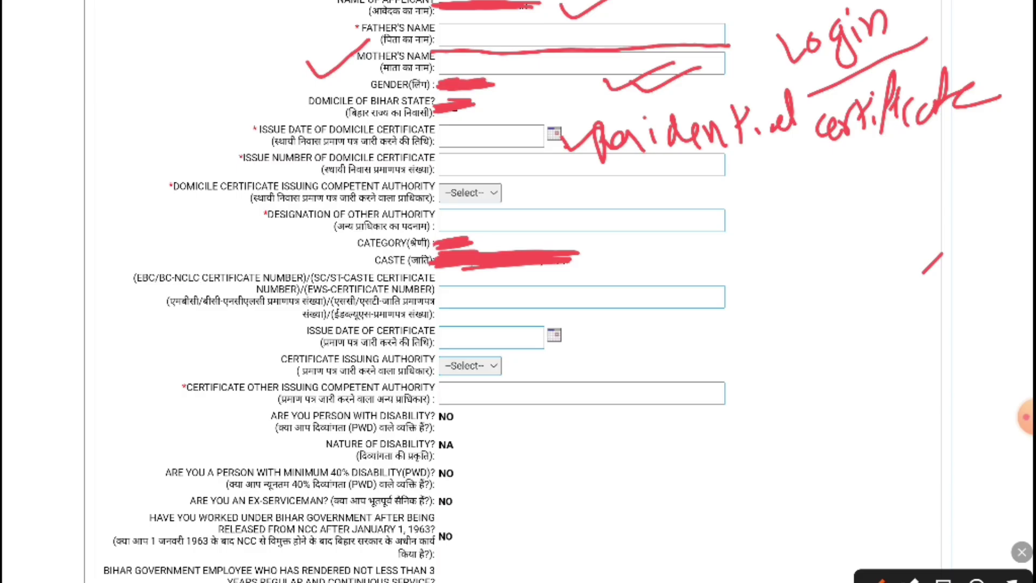
pyautogui.moveTo(450, 124)
pyautogui.mouseDown()
pyautogui.moveTo(460, 149)
pyautogui.moveTo(488, 146)
pyautogui.moveTo(518, 117)
pyautogui.moveTo(544, 141)
pyautogui.mouseUp()
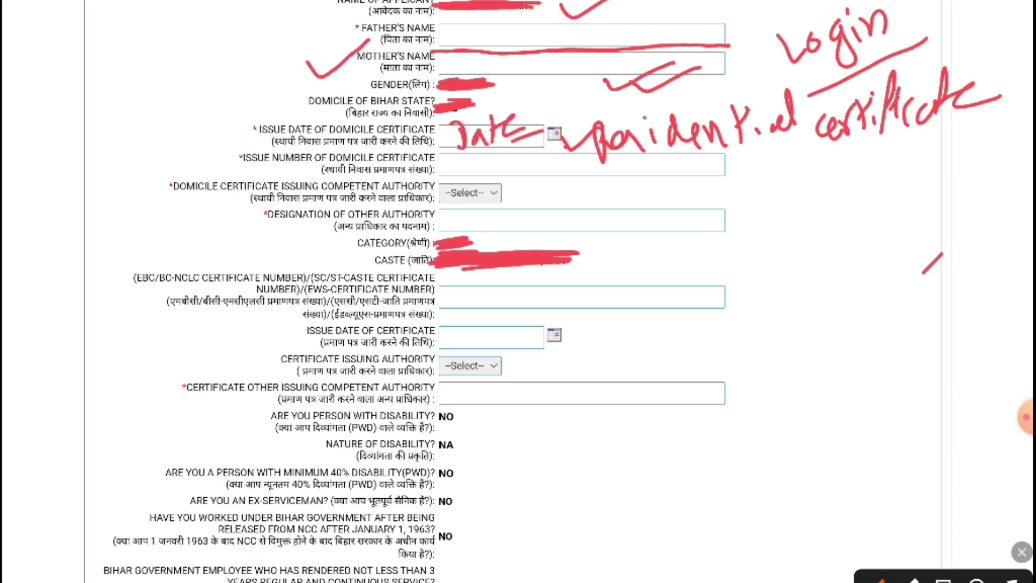
pyautogui.moveTo(452, 159)
pyautogui.mouseDown()
pyautogui.moveTo(499, 170)
pyautogui.moveTo(523, 162)
pyautogui.mouseUp()
pyautogui.moveTo(252, 173); pyautogui.dragTo(323, 167)
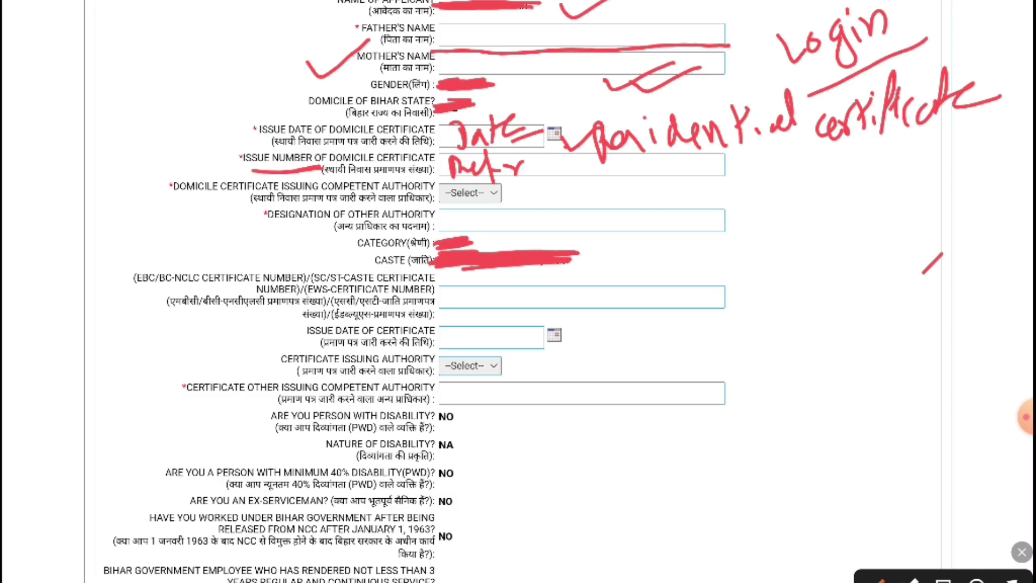
# - Handwrite the sample number format "BRCCO/2025/" beside the domicile certificate fields and underline the issue number field
pyautogui.moveTo(746, 212); pyautogui.dragTo(752, 249)
pyautogui.moveTo(748, 208)
pyautogui.mouseDown()
pyautogui.moveTo(756, 245)
pyautogui.moveTo(776, 213)
pyautogui.moveTo(789, 237)
pyautogui.mouseUp()
pyautogui.moveTo(810, 196); pyautogui.dragTo(797, 232)
pyautogui.moveTo(823, 187)
pyautogui.mouseDown()
pyautogui.moveTo(818, 224)
pyautogui.moveTo(834, 227)
pyautogui.mouseUp()
pyautogui.moveTo(863, 184)
pyautogui.mouseDown()
pyautogui.moveTo(845, 215)
pyautogui.moveTo(863, 179)
pyautogui.moveTo(898, 236)
pyautogui.mouseUp()
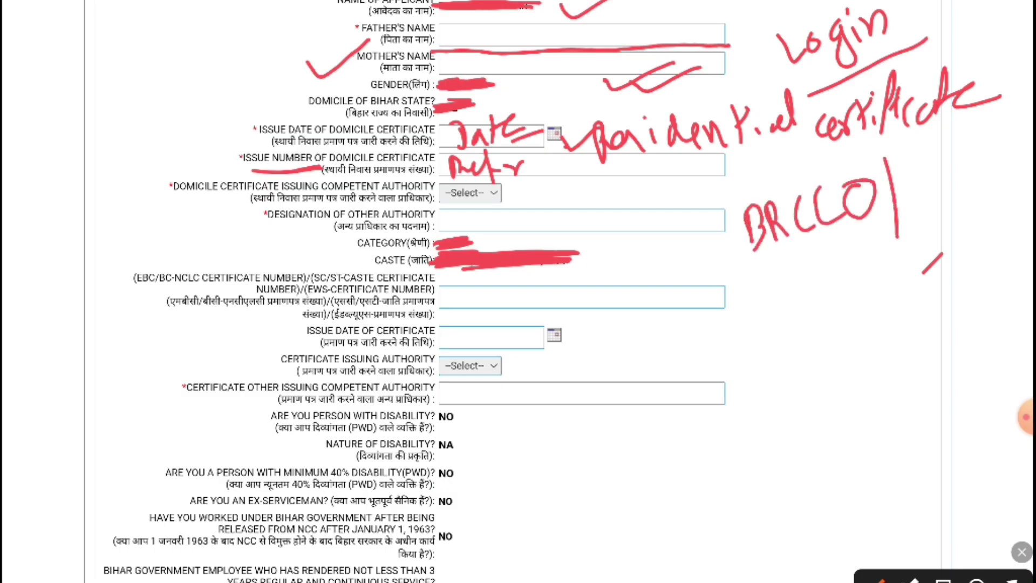
pyautogui.moveTo(912, 171)
pyautogui.mouseDown()
pyautogui.moveTo(926, 201)
pyautogui.moveTo(935, 175)
pyautogui.mouseUp()
pyautogui.moveTo(943, 163)
pyautogui.mouseDown()
pyautogui.moveTo(952, 186)
pyautogui.moveTo(976, 172)
pyautogui.moveTo(968, 154)
pyautogui.moveTo(962, 185)
pyautogui.mouseUp()
pyautogui.moveTo(987, 125)
pyautogui.mouseDown()
pyautogui.moveTo(994, 217)
pyautogui.moveTo(1027, 176)
pyautogui.mouseUp()
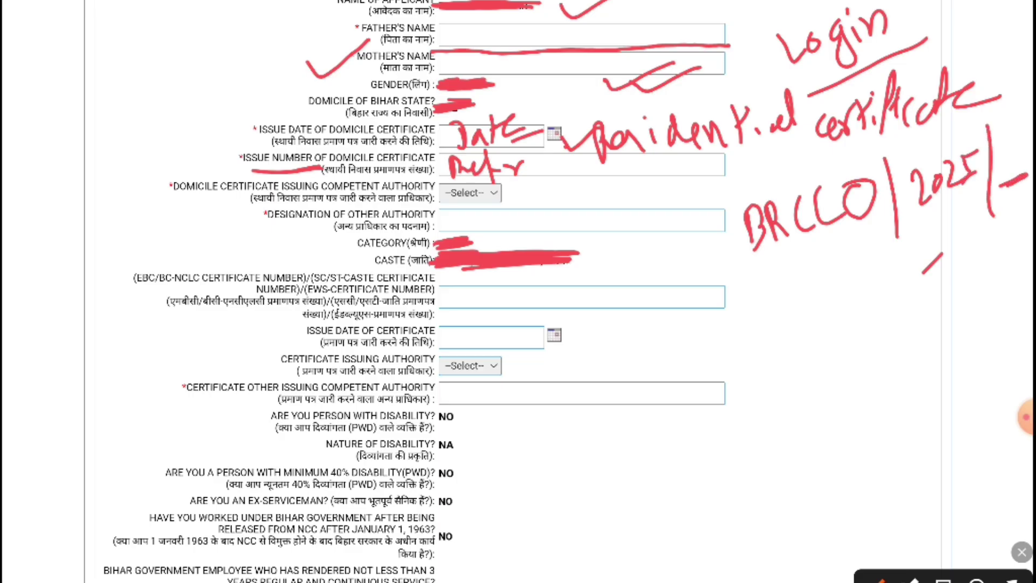
pyautogui.moveTo(519, 182); pyautogui.dragTo(735, 170)
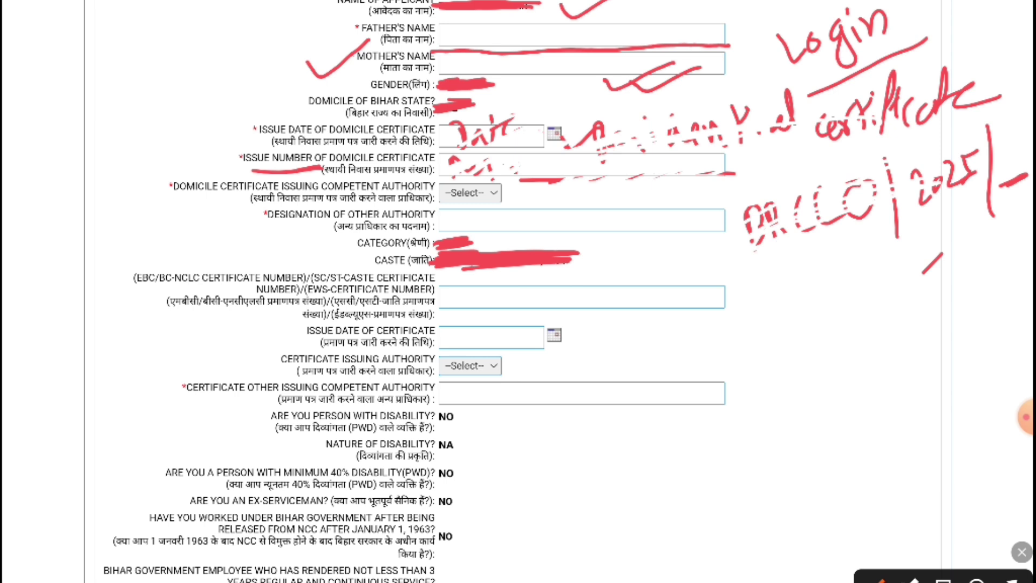
# - Handwrite "CO/RO/SDO/DM" across the Designation of Other Authority field
pyautogui.moveTo(457, 213); pyautogui.dragTo(469, 232)
pyautogui.moveTo(477, 215); pyautogui.dragTo(498, 248)
pyautogui.moveTo(511, 211); pyautogui.dragTo(509, 236)
pyautogui.moveTo(508, 213); pyautogui.dragTo(523, 232)
pyautogui.moveTo(533, 212); pyautogui.dragTo(551, 250)
pyautogui.moveTo(585, 209); pyautogui.dragTo(573, 237)
pyautogui.moveTo(597, 209); pyautogui.dragTo(597, 241)
pyautogui.moveTo(624, 213); pyautogui.dragTo(648, 258)
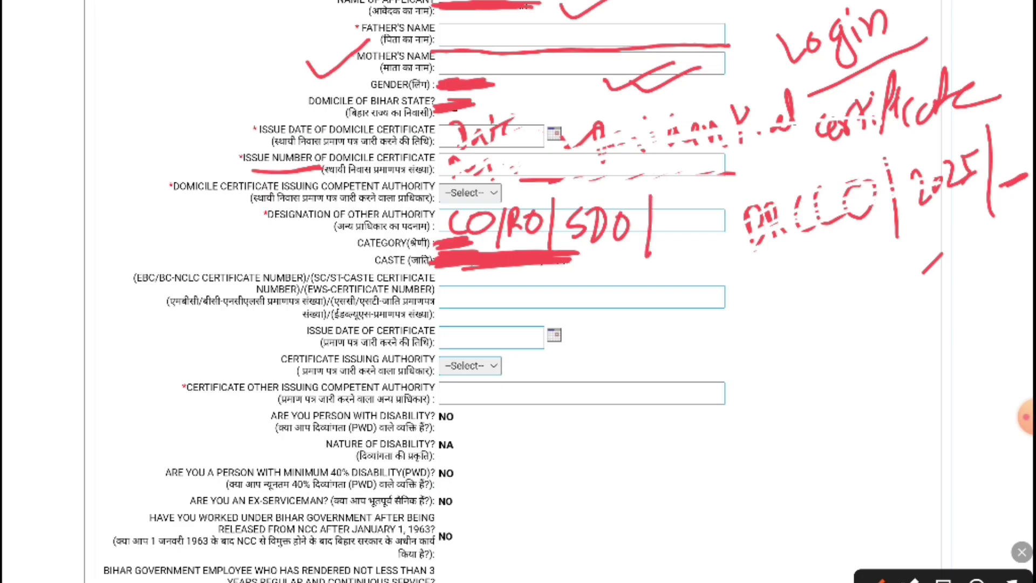
pyautogui.moveTo(667, 209); pyautogui.dragTo(666, 241)
pyautogui.moveTo(667, 209)
pyautogui.mouseDown()
pyautogui.moveTo(665, 244)
pyautogui.moveTo(735, 237)
pyautogui.mouseUp()
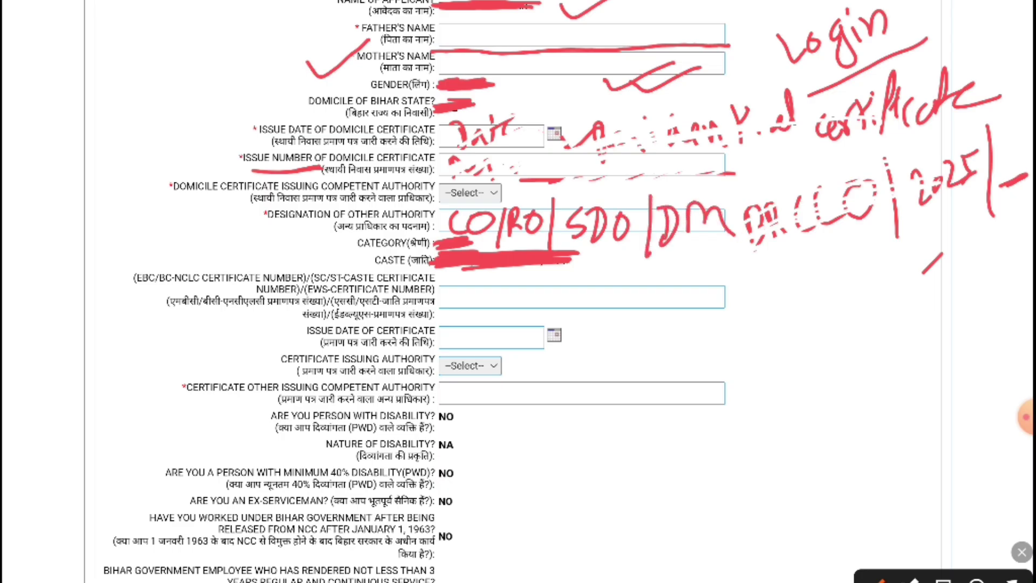